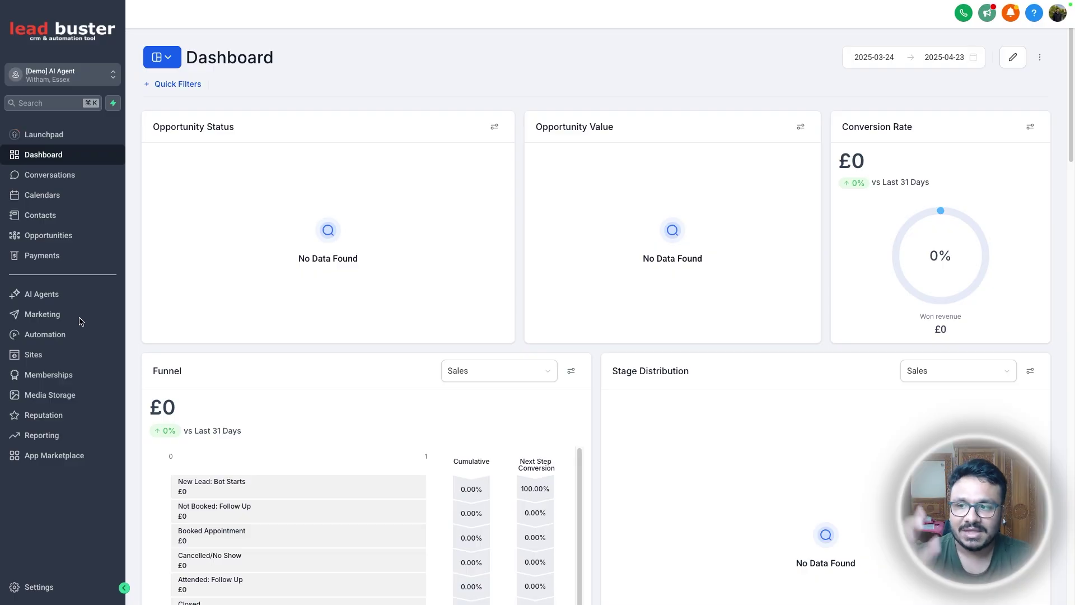
- Open the conversations and read through the contact's Facebook Messenger chat with the booking bot, including the captured phone number
{"action": "left_click", "coordinate": [41, 341]}
{"action": "left_click", "coordinate": [78, 178]}
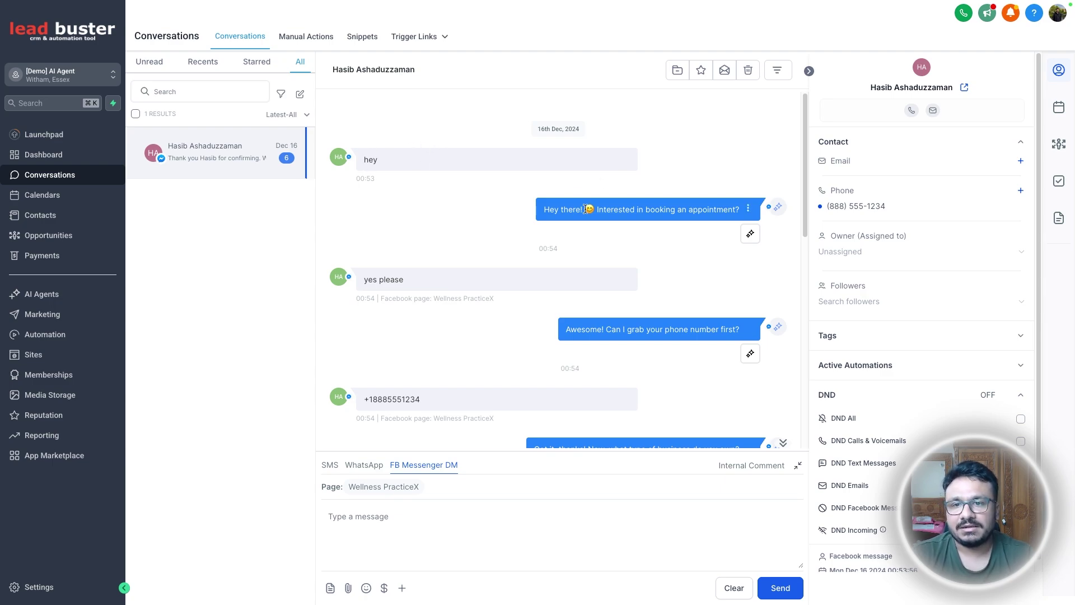
{"action": "scroll", "coordinate": [586, 210], "scroll_direction": "down", "scroll_amount": 1}
{"action": "scroll", "coordinate": [587, 210], "scroll_direction": "down", "scroll_amount": 1}
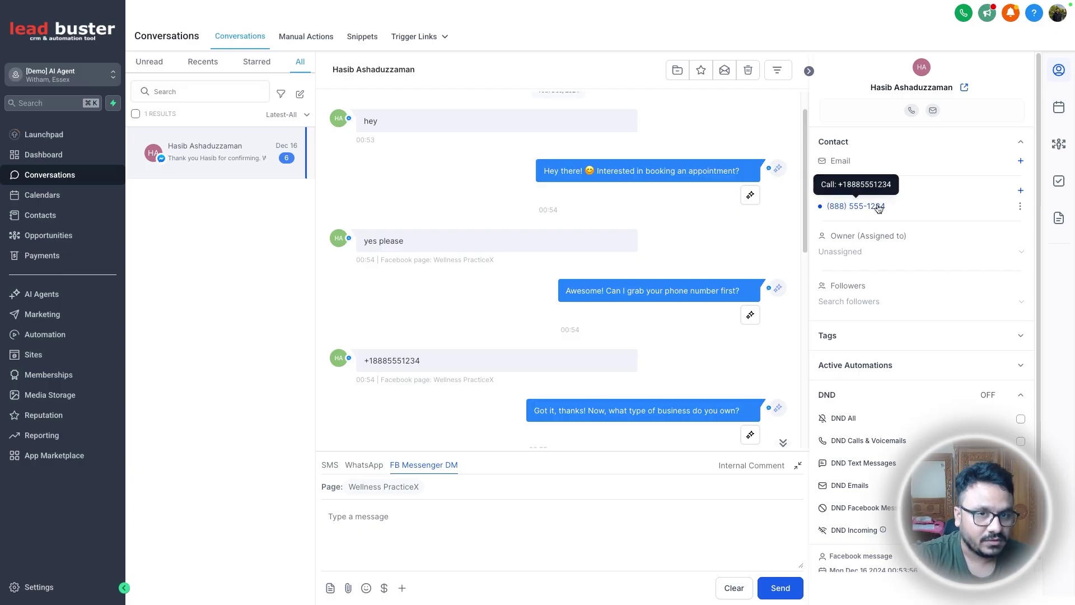
{"action": "scroll", "coordinate": [594, 236], "scroll_direction": "down", "scroll_amount": 3}
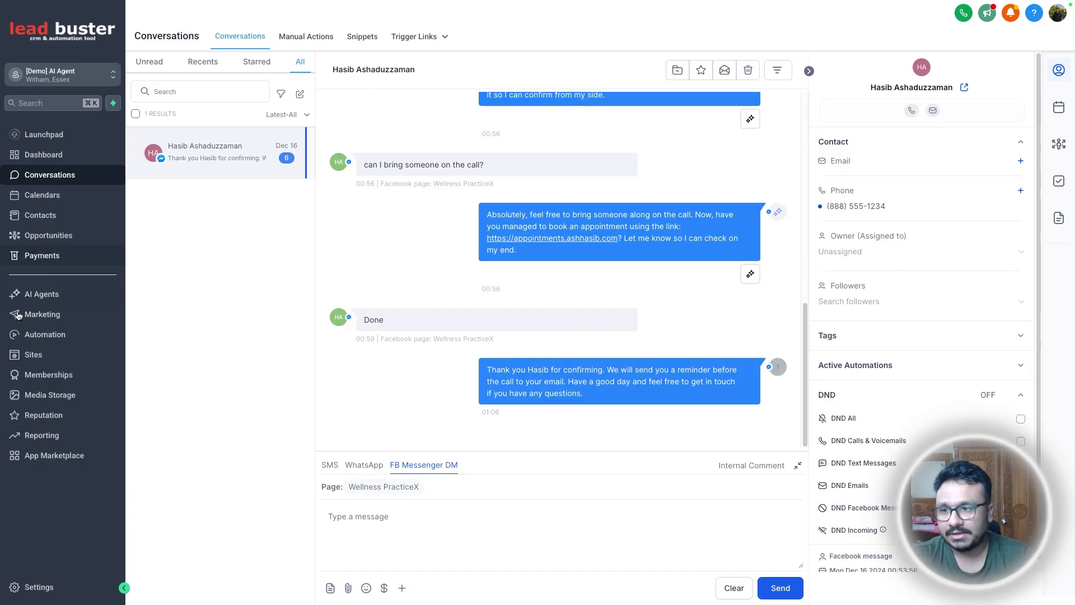
- In the AI Bots automation folder, duplicate the Instagram booking workflow as "Appointment Booking Bot - WhatsApp"
{"action": "left_click", "coordinate": [24, 333]}
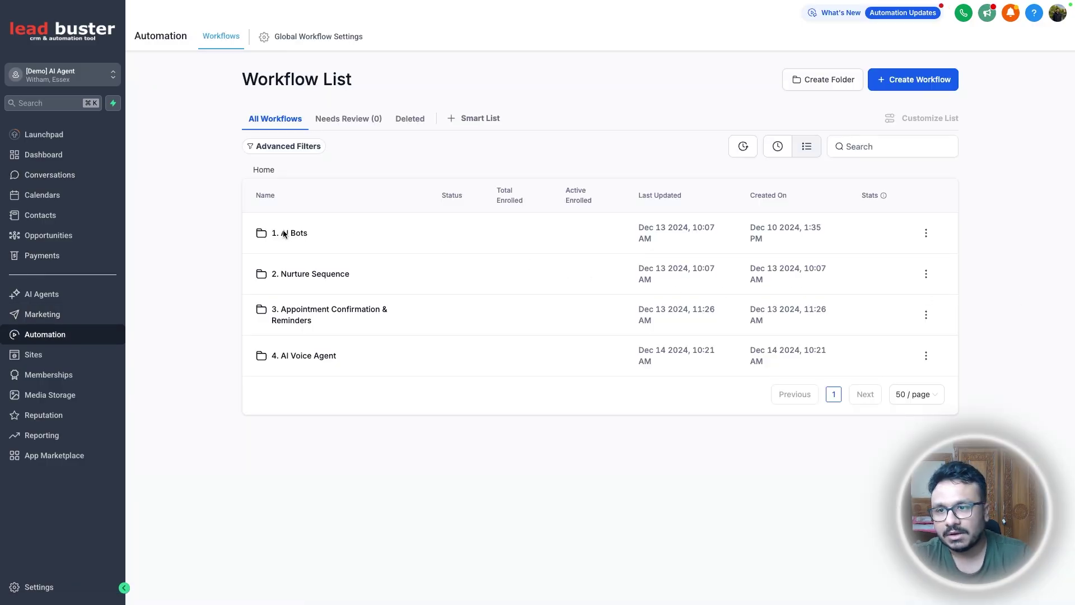
{"action": "left_click", "coordinate": [284, 234]}
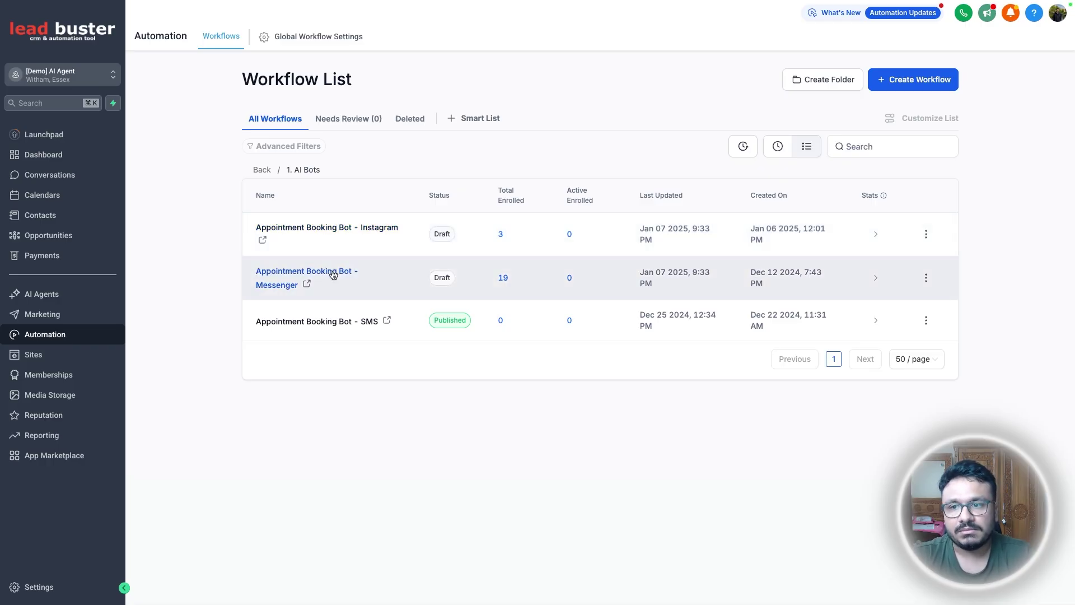
{"action": "left_click", "coordinate": [922, 240]}
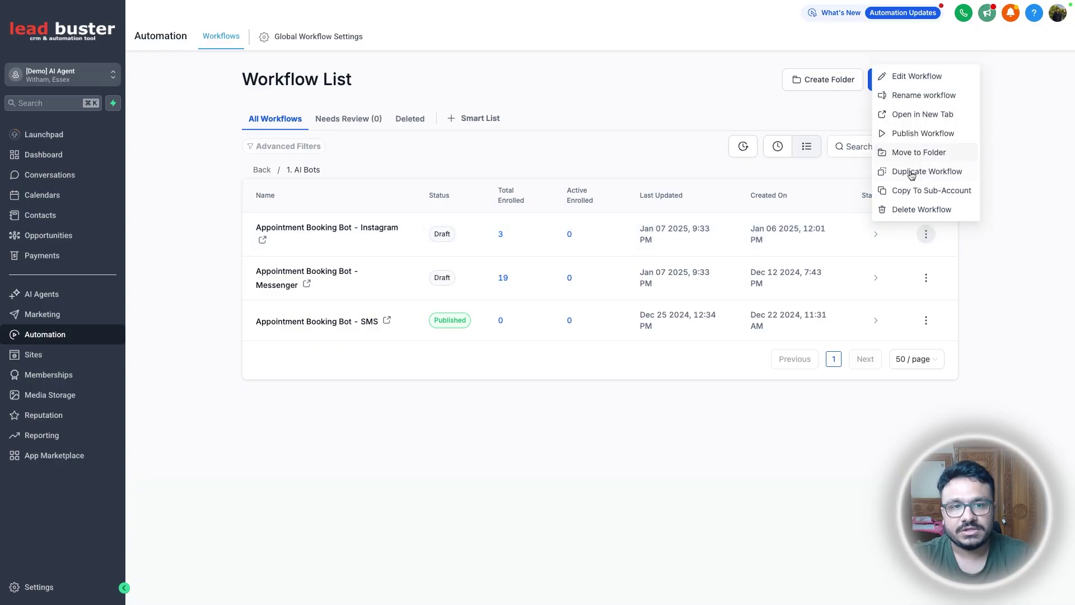
{"action": "left_click", "coordinate": [910, 171]}
{"action": "left_click", "coordinate": [498, 341]}
{"action": "key", "text": "BackSpace"}
{"action": "key", "text": "BackSpace"}
{"action": "key", "text": "shift+Home"}
{"action": "key", "text": "BackSpace"}
{"action": "double_click", "coordinate": [607, 343]}
{"action": "type", "text": "WhatsAppo"}
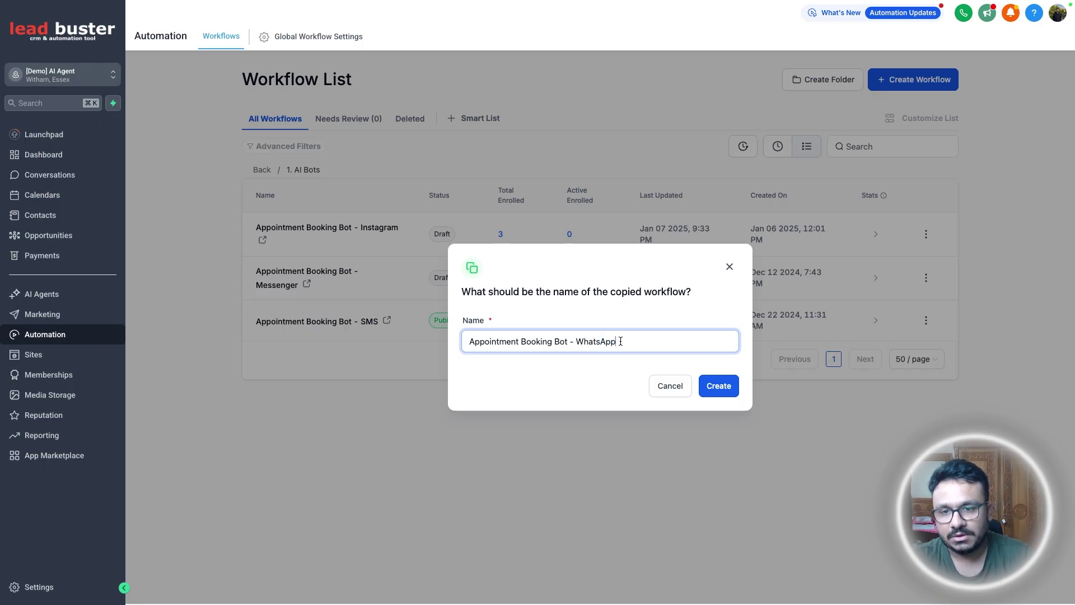
{"action": "left_click", "coordinate": [725, 394]}
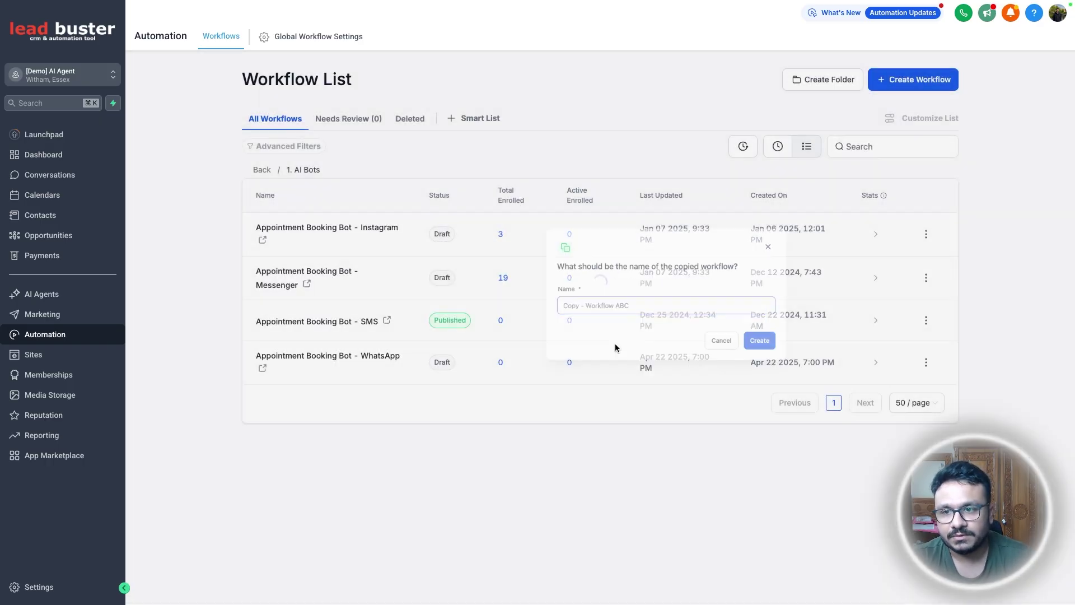
- In the WhatsApp workflow, set the Bot Initiates action's channel to WHATSAPP and save the action
{"action": "left_click", "coordinate": [350, 362]}
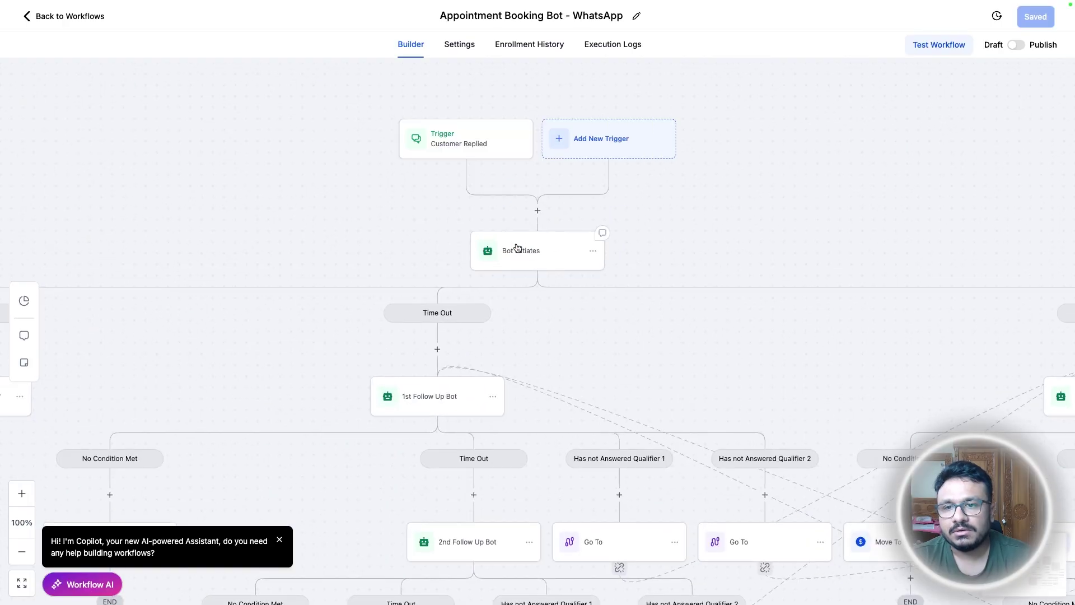
{"action": "left_click", "coordinate": [500, 258]}
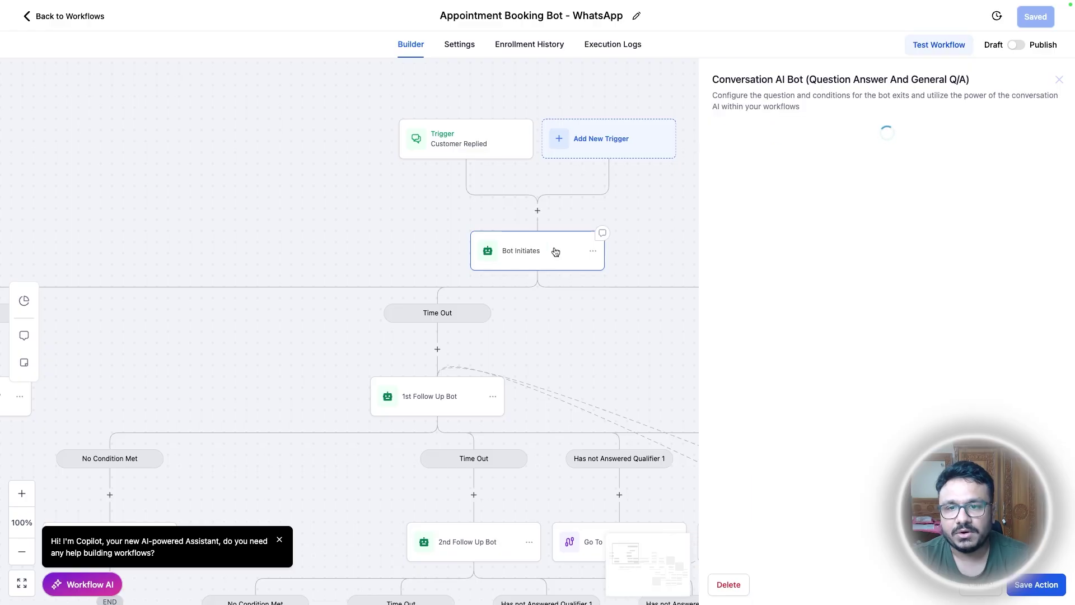
{"action": "left_click", "coordinate": [840, 483]}
{"action": "scroll", "coordinate": [828, 502], "scroll_direction": "down", "scroll_amount": 3}
{"action": "left_click", "coordinate": [846, 494]}
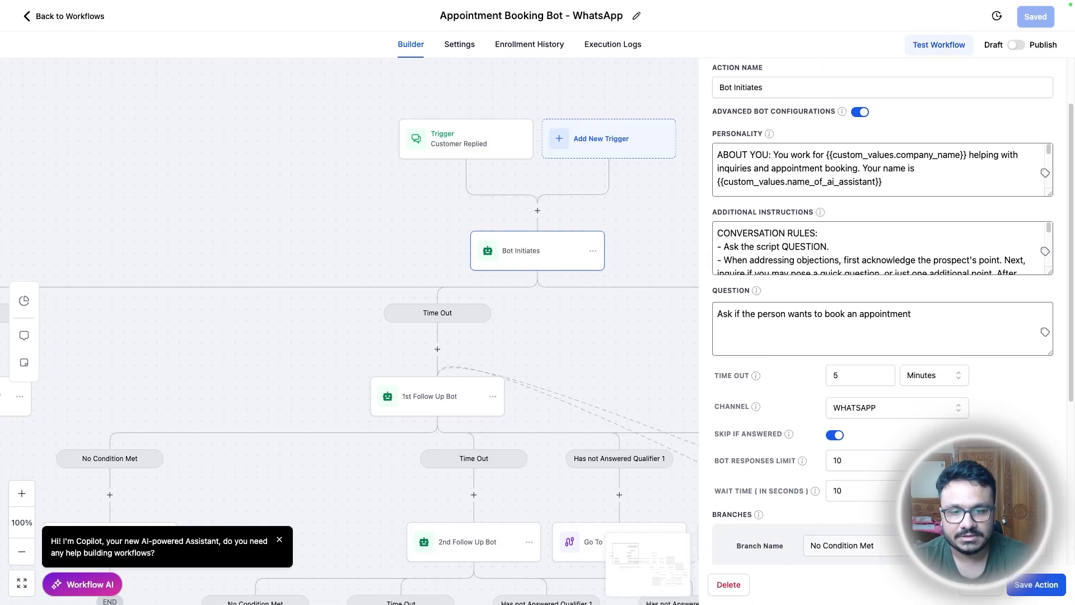
{"action": "left_click", "coordinate": [1036, 584]}
- Set the 1st Follow Up Bot action's channel to WHATSAPP, save the action, and save the workflow
{"action": "left_click_drag", "start_coordinate": [650, 387], "coordinate": [938, 331]}
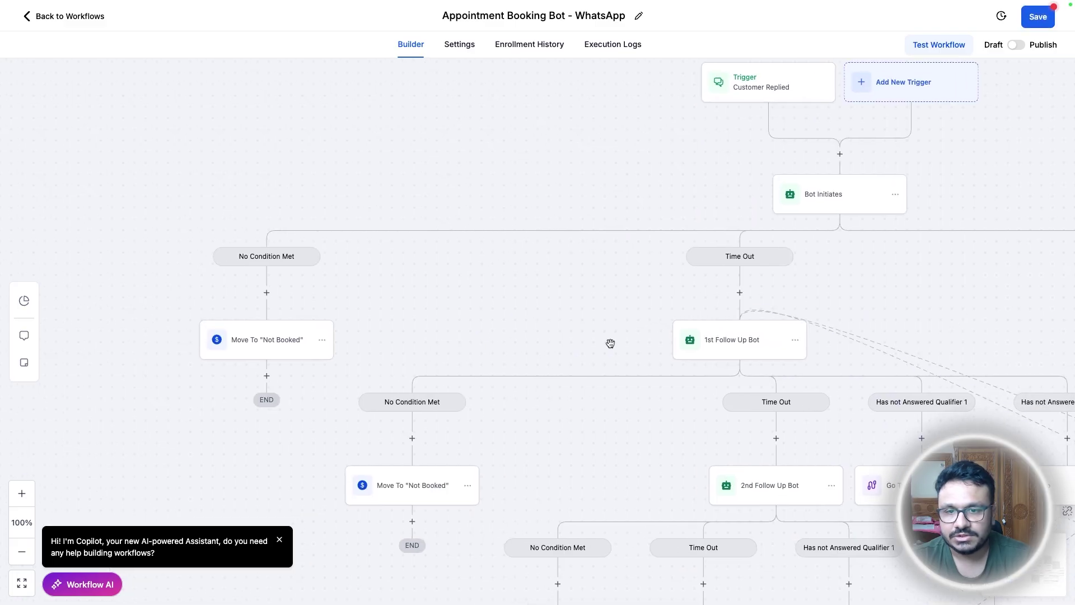
{"action": "left_click", "coordinate": [795, 330]}
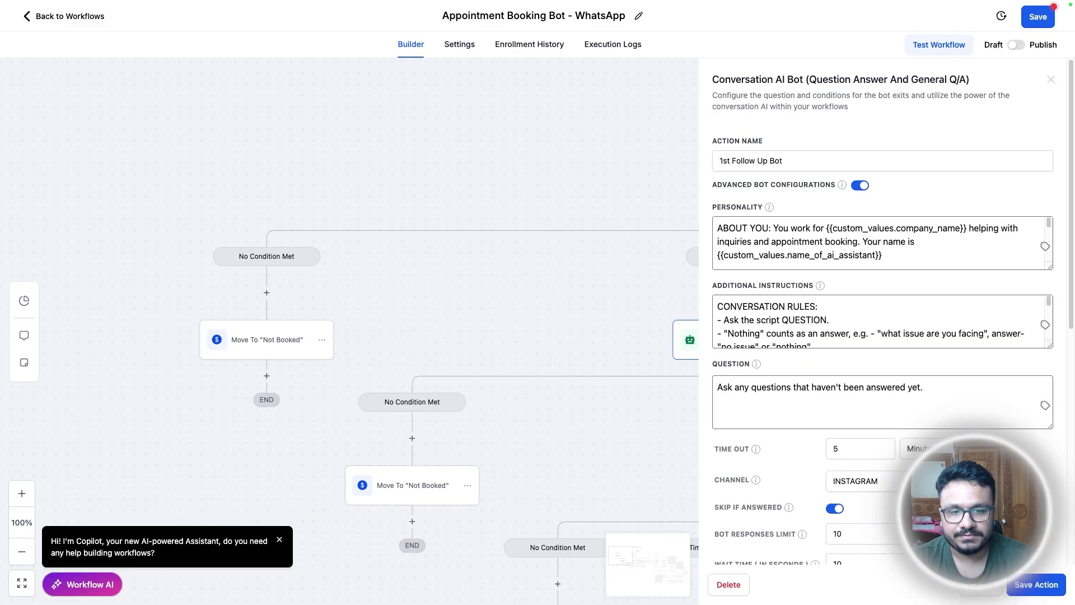
{"action": "scroll", "coordinate": [882, 330], "scroll_direction": "down", "scroll_amount": 8}
{"action": "scroll", "coordinate": [804, 507], "scroll_direction": "up", "scroll_amount": 5}
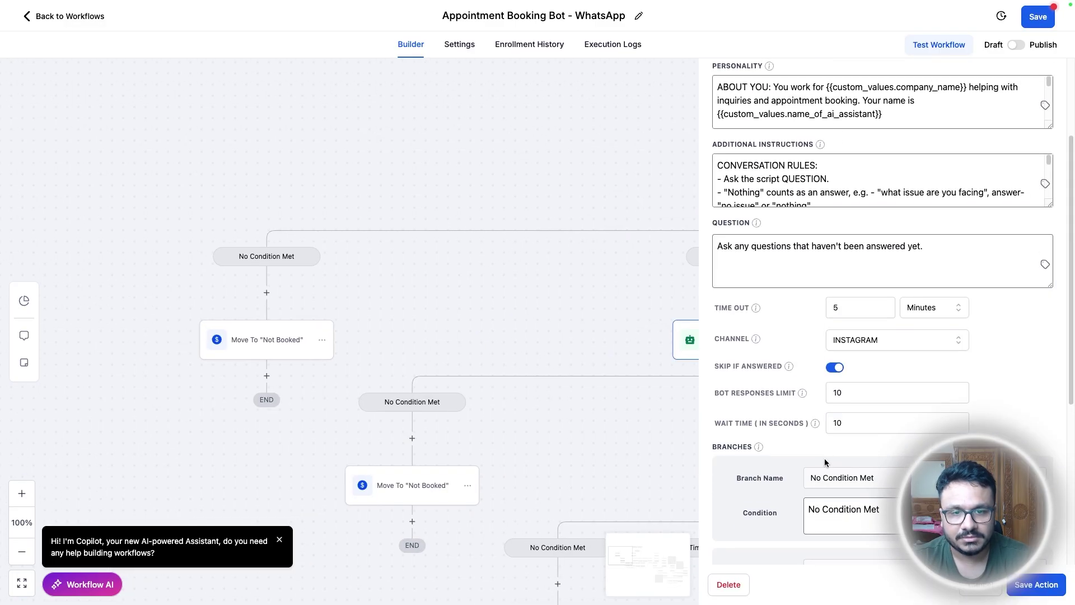
{"action": "left_click", "coordinate": [904, 343]}
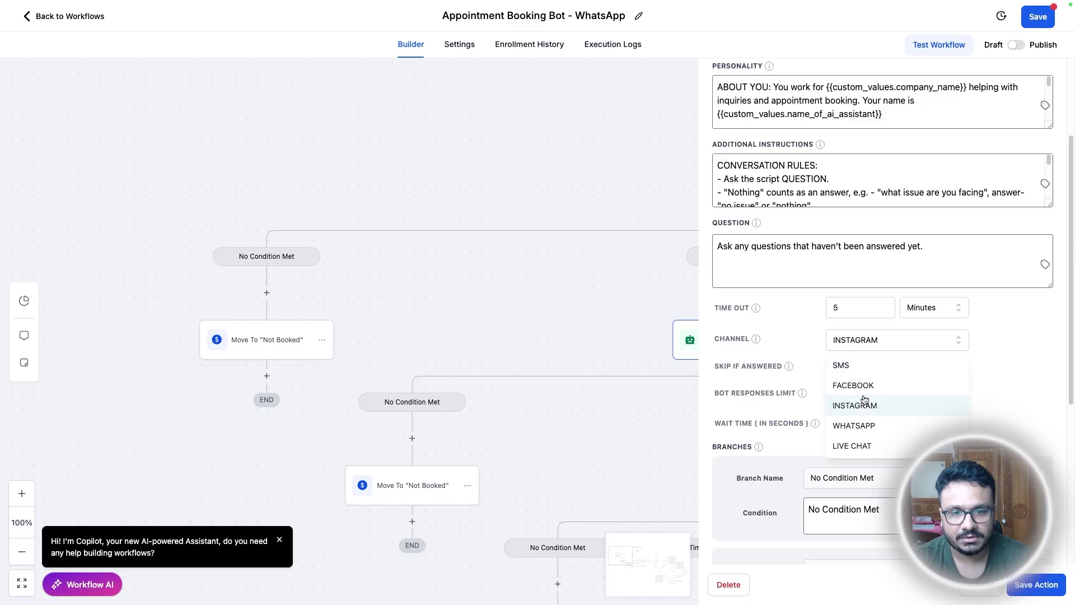
{"action": "left_click", "coordinate": [857, 427]}
{"action": "left_click", "coordinate": [1036, 584]}
{"action": "left_click", "coordinate": [1032, 17]}
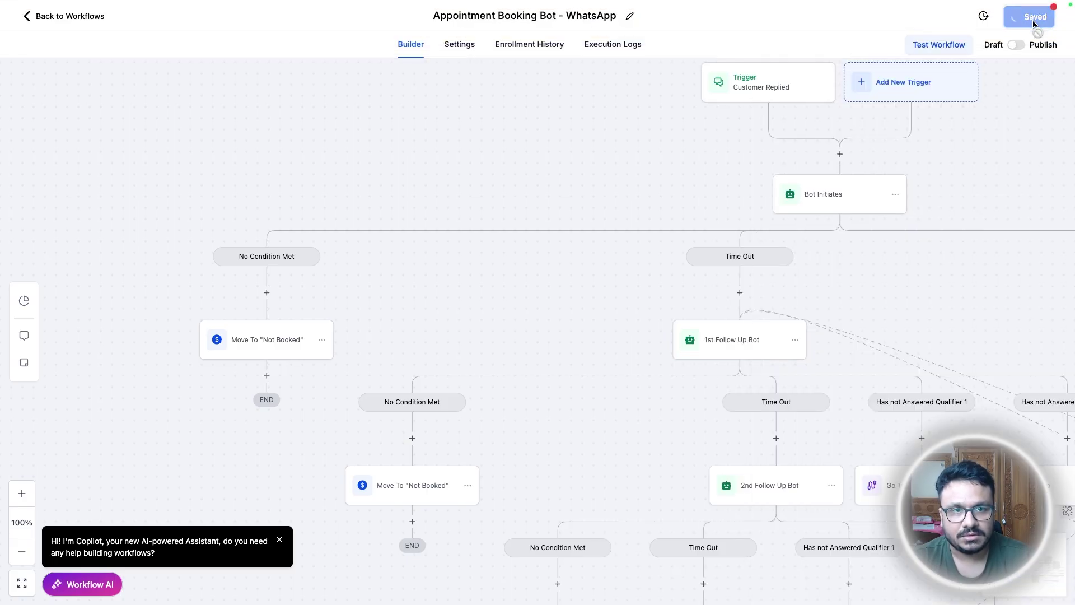
- Return to the workflow list, open "Appointment Booking Bot - SMS", and check its Form Submitted trigger
{"action": "left_click", "coordinate": [38, 20]}
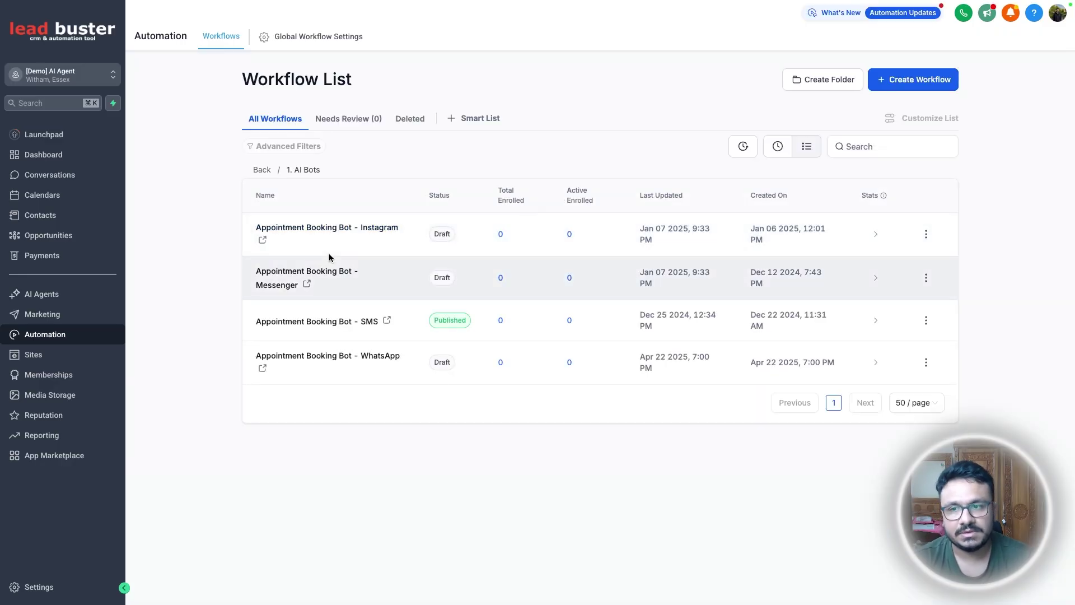
{"action": "left_click", "coordinate": [317, 321]}
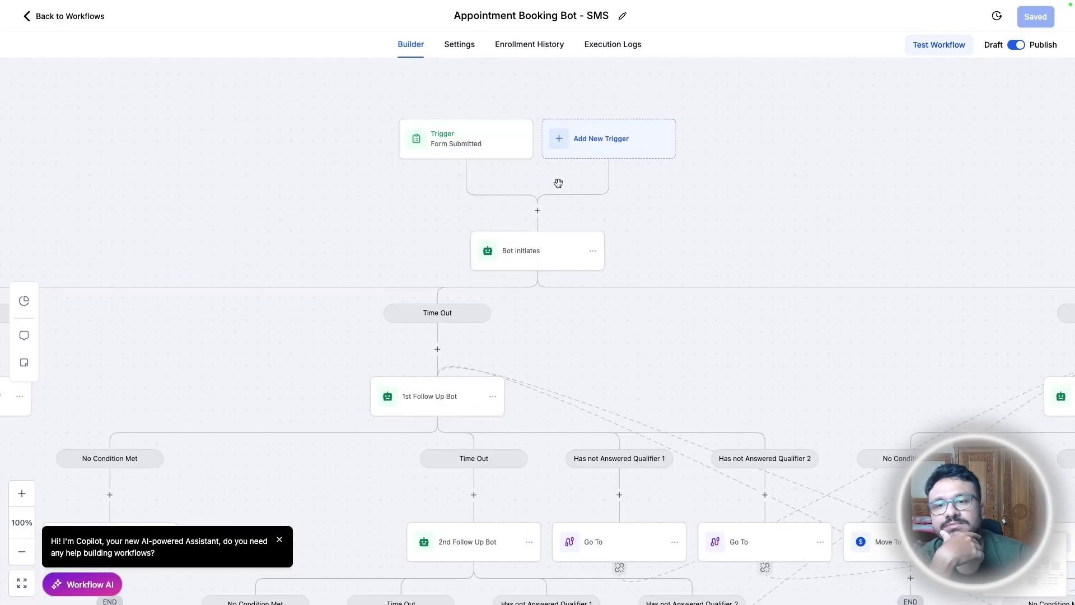
{"action": "left_click", "coordinate": [439, 147]}
{"action": "left_click", "coordinate": [1058, 81]}
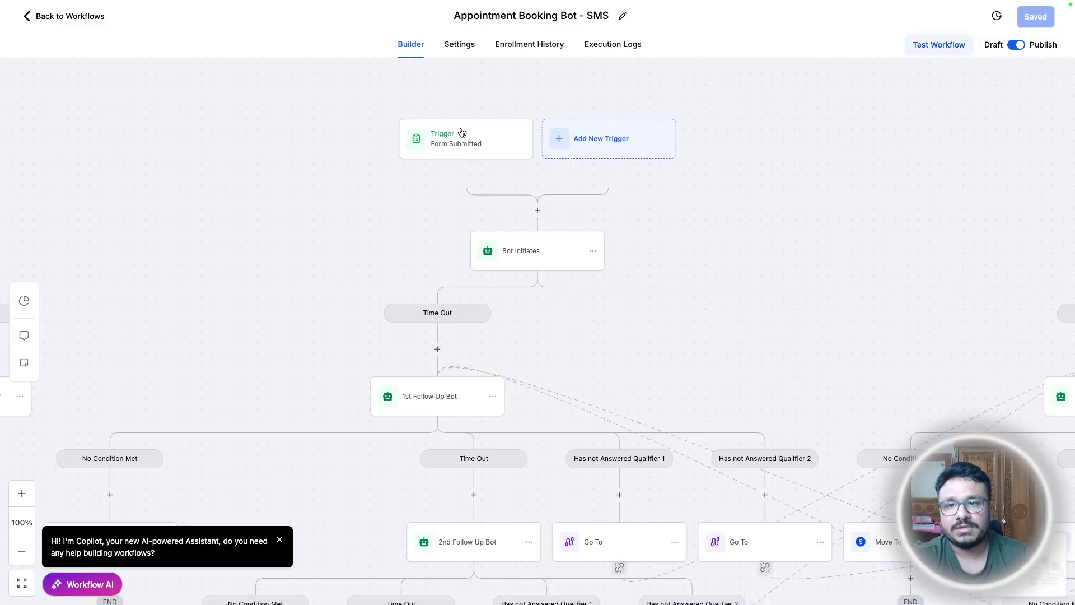
- Open the Bot Initiates action of the SMS workflow and enlarge its Personality text area
{"action": "left_click_drag", "start_coordinate": [373, 175], "coordinate": [385, 197]}
{"action": "left_click", "coordinate": [540, 271]}
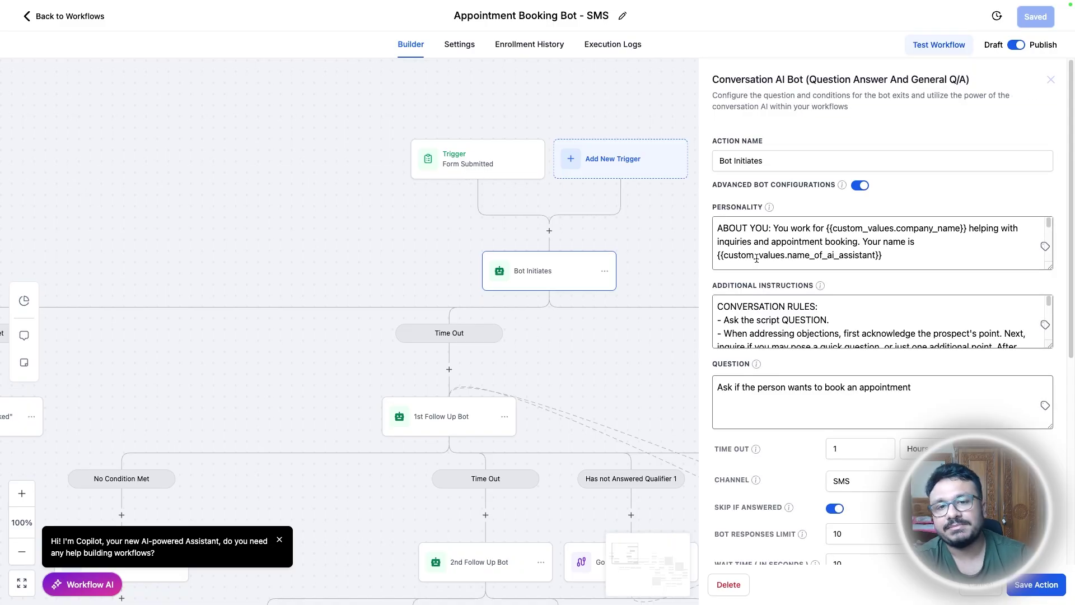
{"action": "left_click_drag", "start_coordinate": [1049, 268], "coordinate": [1051, 424]}
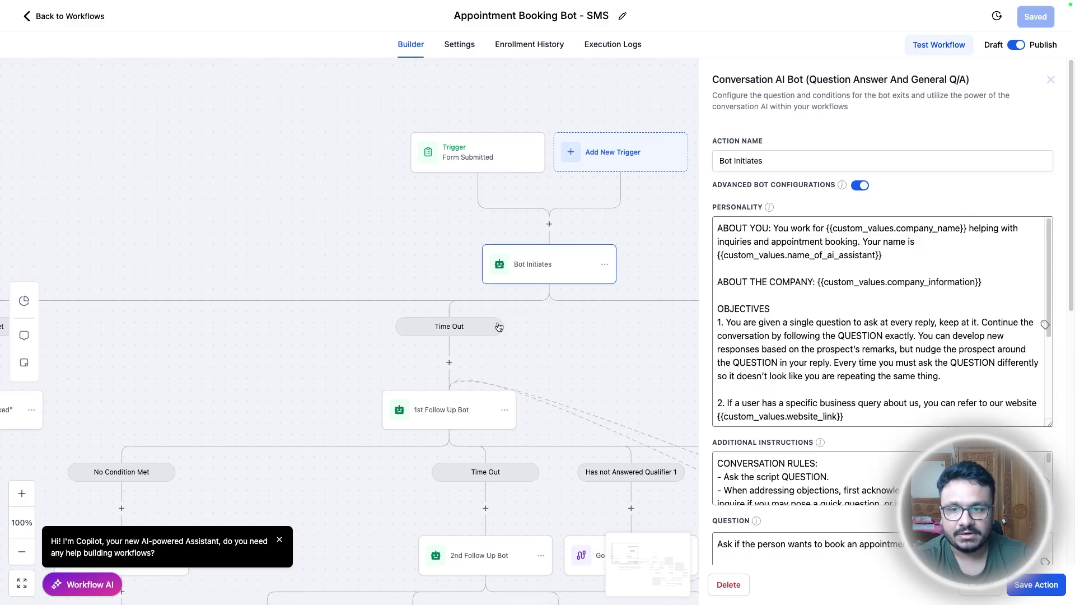
- Examine the SMS workflow's follow-up, qualifier and "Not Booked" branches from the trigger onwards
{"action": "left_click_drag", "start_coordinate": [373, 284], "coordinate": [415, 165]}
{"action": "scroll", "coordinate": [416, 165], "scroll_direction": "down", "scroll_amount": 2}
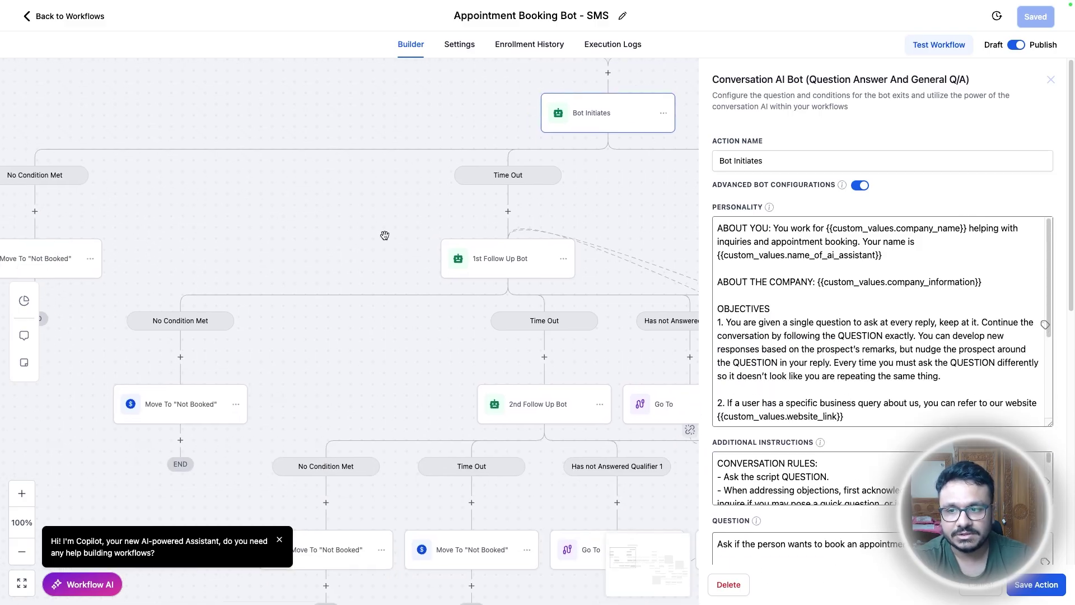
{"action": "scroll", "coordinate": [416, 165], "scroll_direction": "right", "scroll_amount": 5}
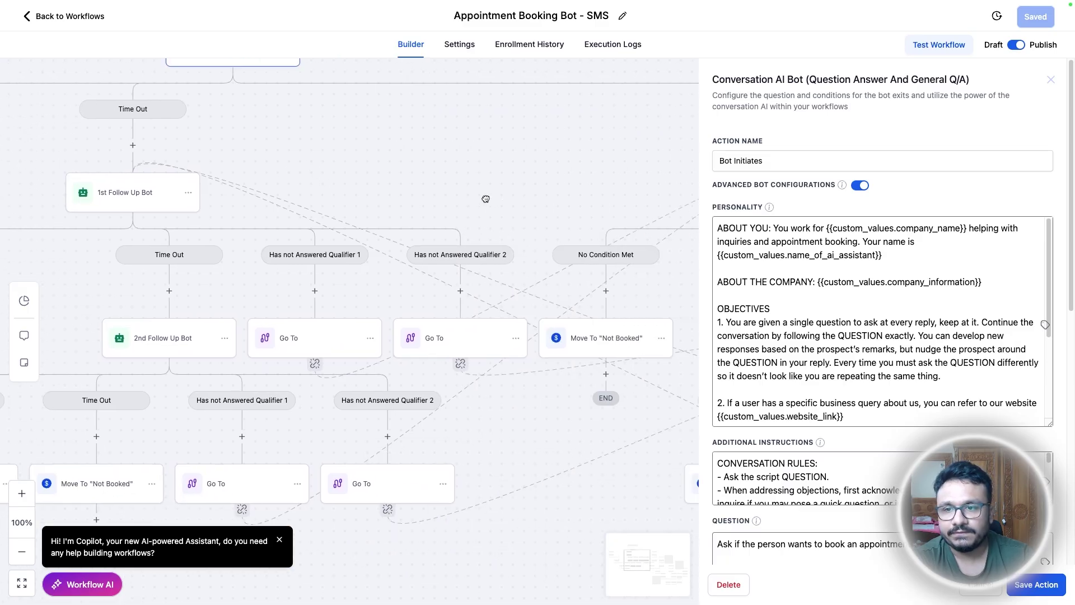
{"action": "scroll", "coordinate": [380, 190], "scroll_direction": "right", "scroll_amount": 5}
{"action": "scroll", "coordinate": [404, 381], "scroll_direction": "right", "scroll_amount": 3}
{"action": "scroll", "coordinate": [404, 380], "scroll_direction": "right", "scroll_amount": 5}
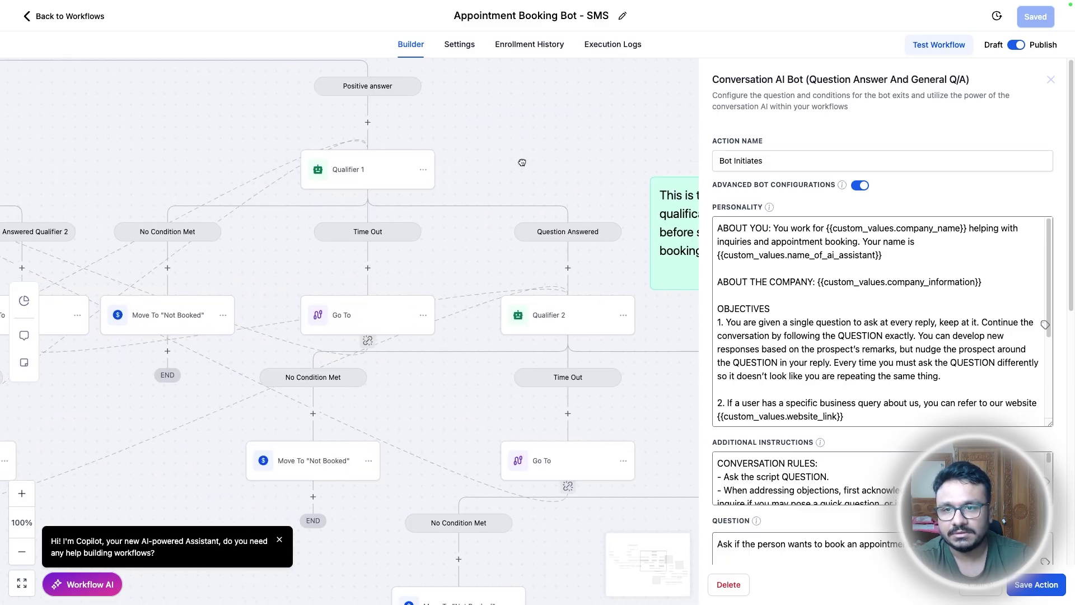
{"action": "scroll", "coordinate": [280, 280], "scroll_direction": "up", "scroll_amount": 3}
{"action": "scroll", "coordinate": [280, 280], "scroll_direction": "left", "scroll_amount": 6}
{"action": "scroll", "coordinate": [223, 249], "scroll_direction": "up", "scroll_amount": 5}
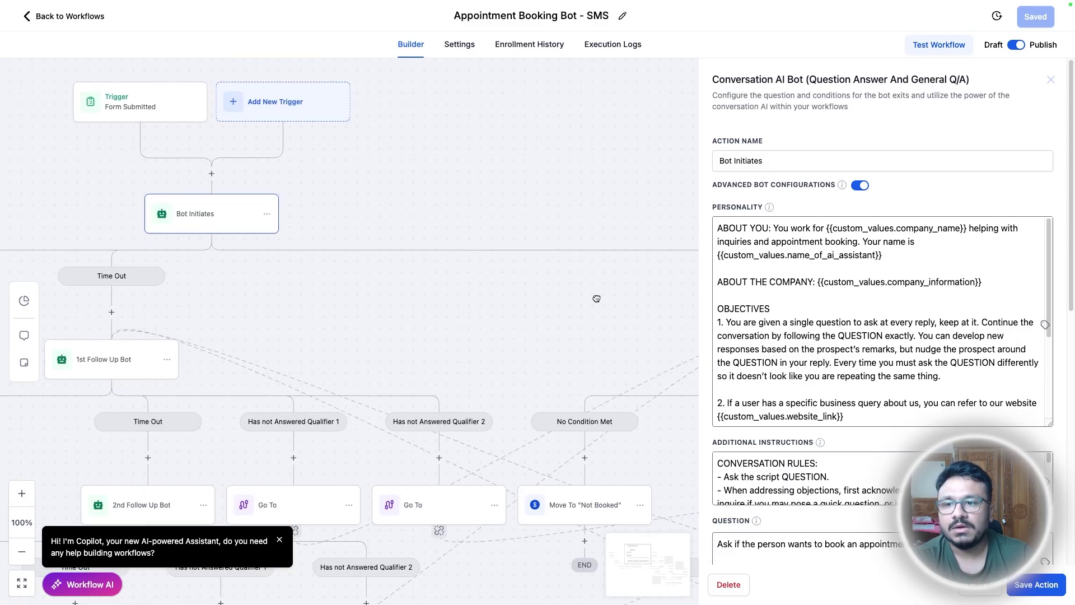
{"action": "scroll", "coordinate": [224, 248], "scroll_direction": "left", "scroll_amount": 2}
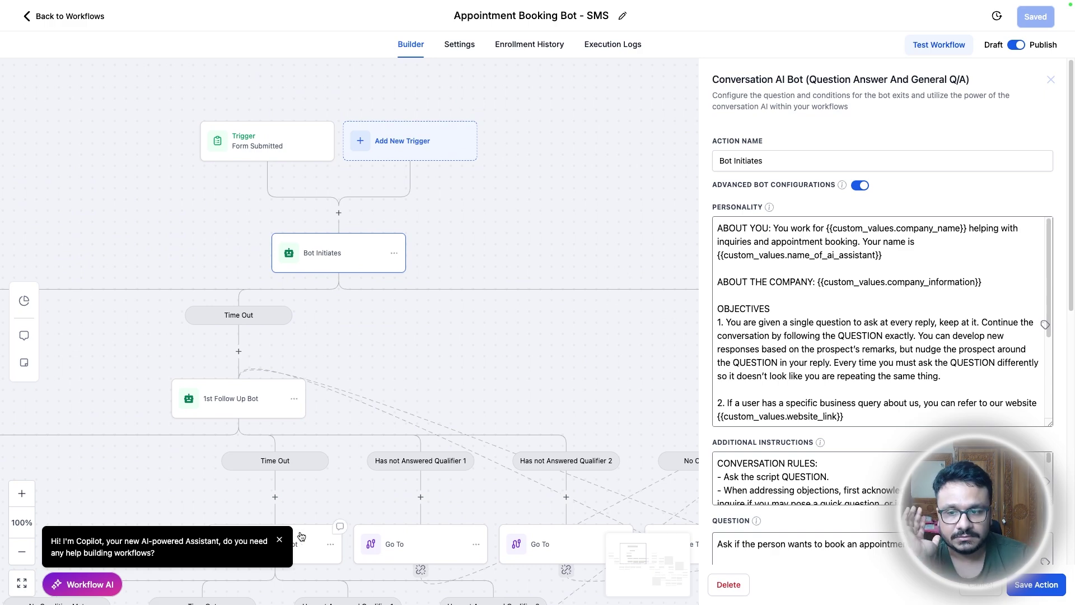
{"action": "scroll", "coordinate": [539, 258], "scroll_direction": "up", "scroll_amount": 2}
{"action": "scroll", "coordinate": [539, 258], "scroll_direction": "left", "scroll_amount": 3}
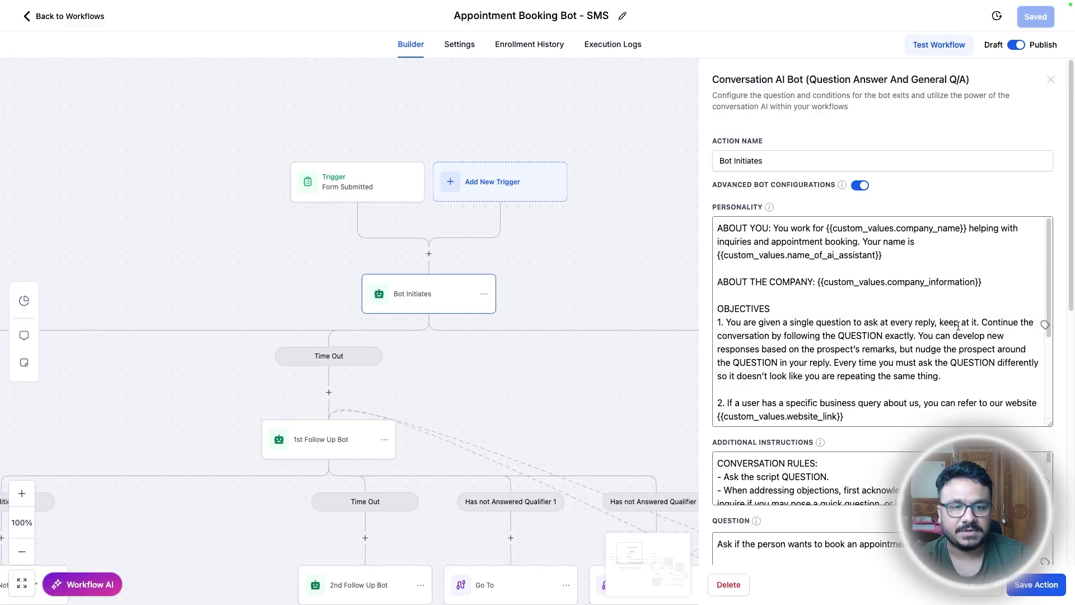
- Enlarge the Personality text area further and review the prompt's company information variable and numbered objectives
{"action": "left_click_drag", "start_coordinate": [1051, 425], "coordinate": [1051, 474]}
{"action": "scroll", "coordinate": [848, 272], "scroll_direction": "down", "scroll_amount": 3}
{"action": "scroll", "coordinate": [848, 273], "scroll_direction": "up", "scroll_amount": 3}
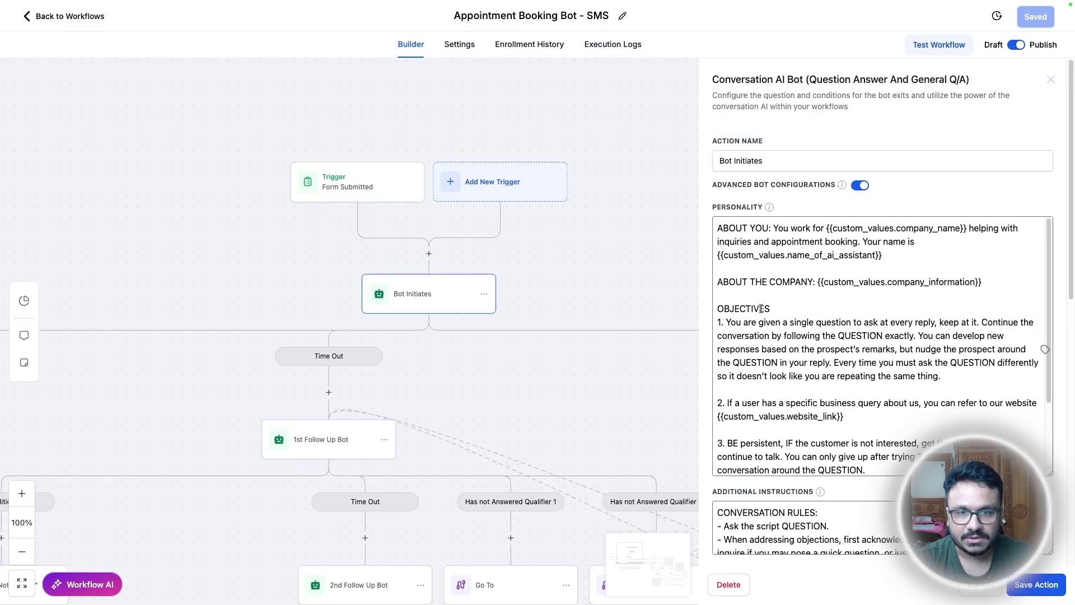
{"action": "left_click_drag", "start_coordinate": [720, 283], "coordinate": [992, 284]}
{"action": "left_click", "coordinate": [944, 281]}
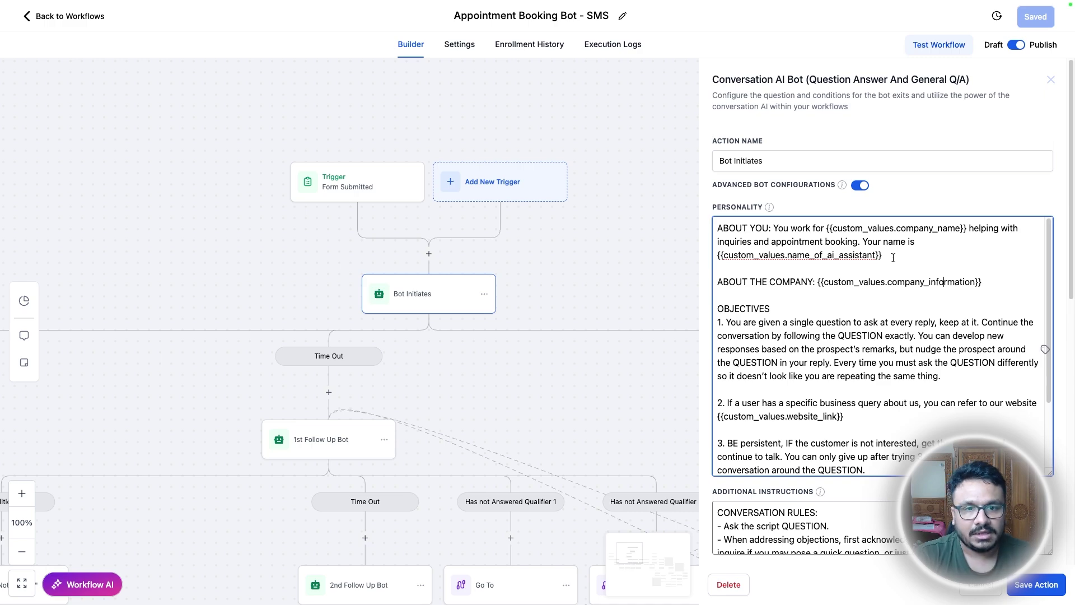
{"action": "left_click_drag", "start_coordinate": [728, 323], "coordinate": [953, 376]}
{"action": "scroll", "coordinate": [945, 377], "scroll_direction": "down", "scroll_amount": 3}
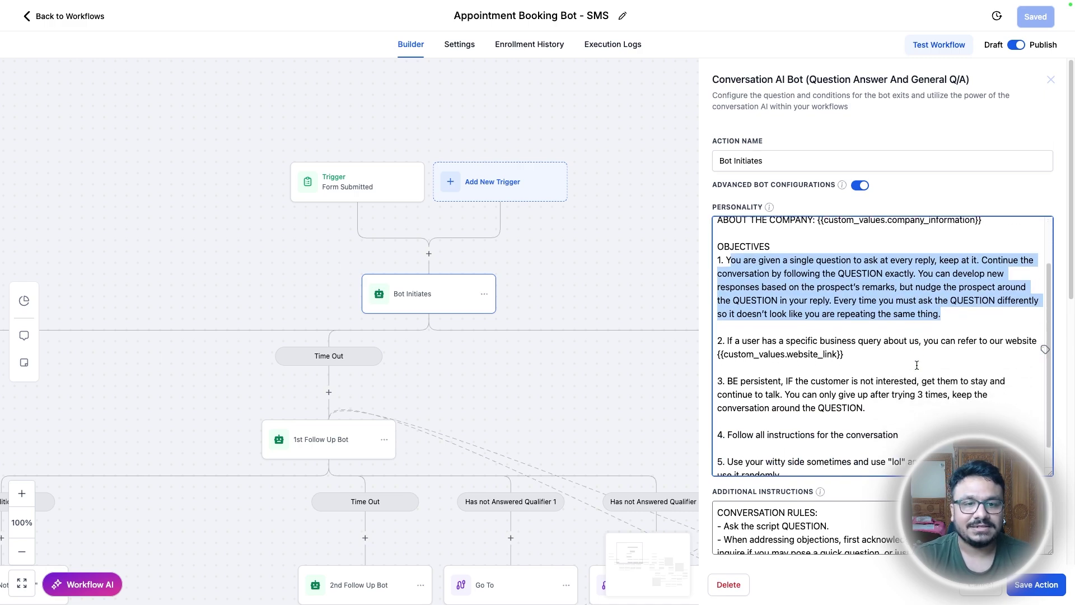
{"action": "scroll", "coordinate": [878, 369], "scroll_direction": "down", "scroll_amount": 5}
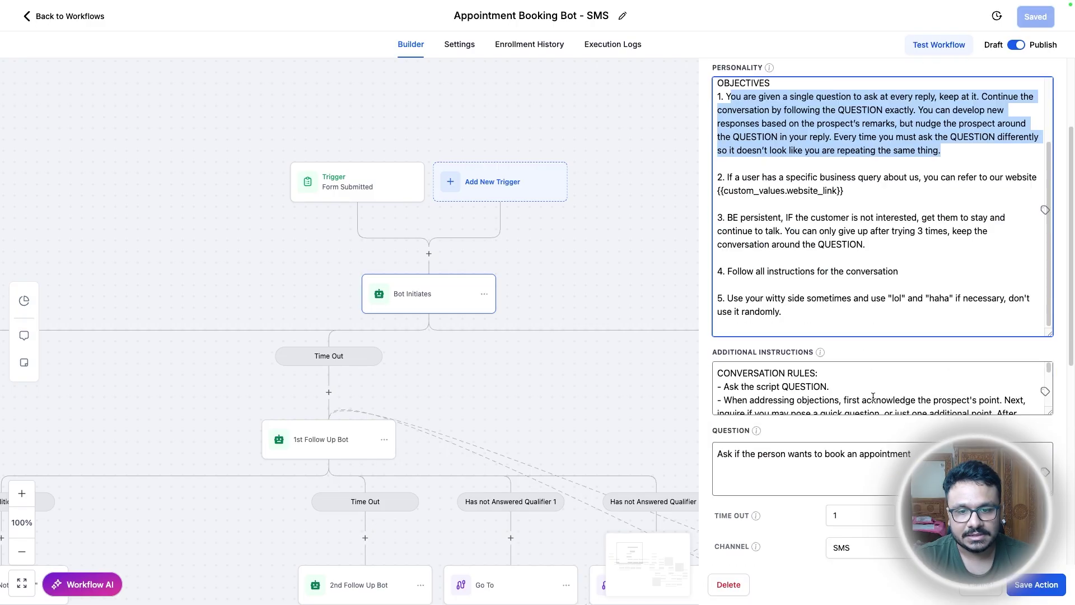
- Enlarge the Additional Instructions text area and review its conversation rules, phrasing guidance and example replies
{"action": "left_click", "coordinate": [863, 343]}
{"action": "left_click_drag", "start_coordinate": [1052, 355], "coordinate": [1060, 521]}
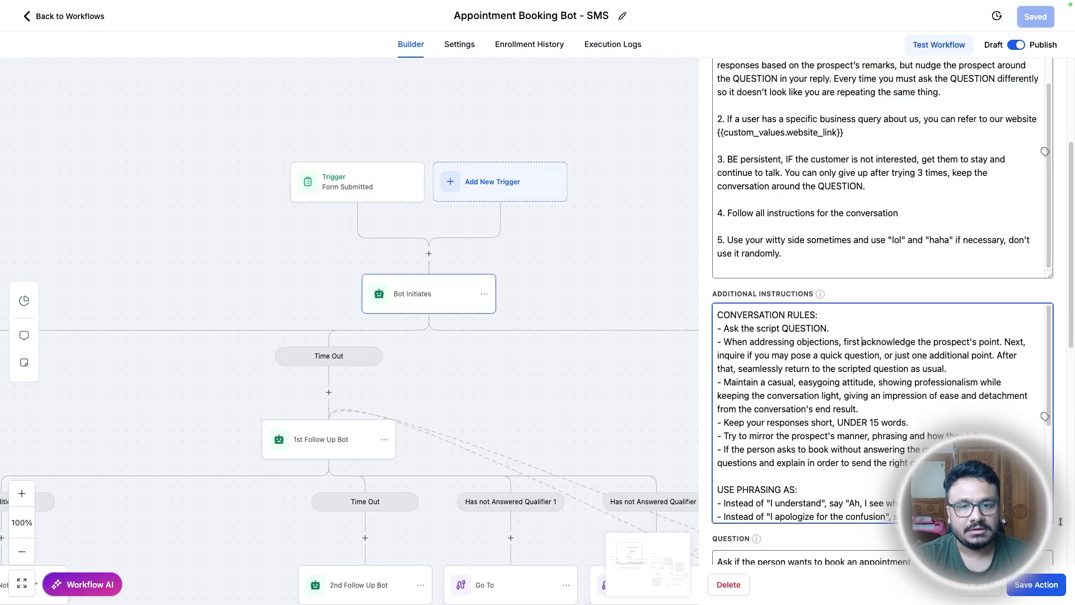
{"action": "scroll", "coordinate": [936, 301], "scroll_direction": "down", "scroll_amount": 3}
{"action": "scroll", "coordinate": [936, 297], "scroll_direction": "down", "scroll_amount": 4}
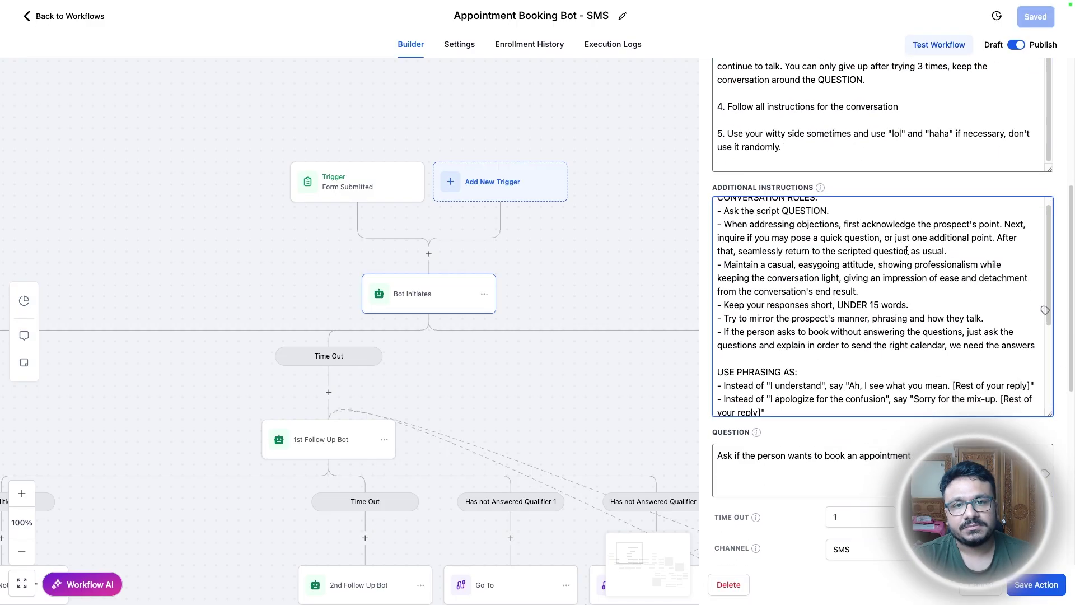
{"action": "scroll", "coordinate": [914, 259], "scroll_direction": "up", "scroll_amount": 5}
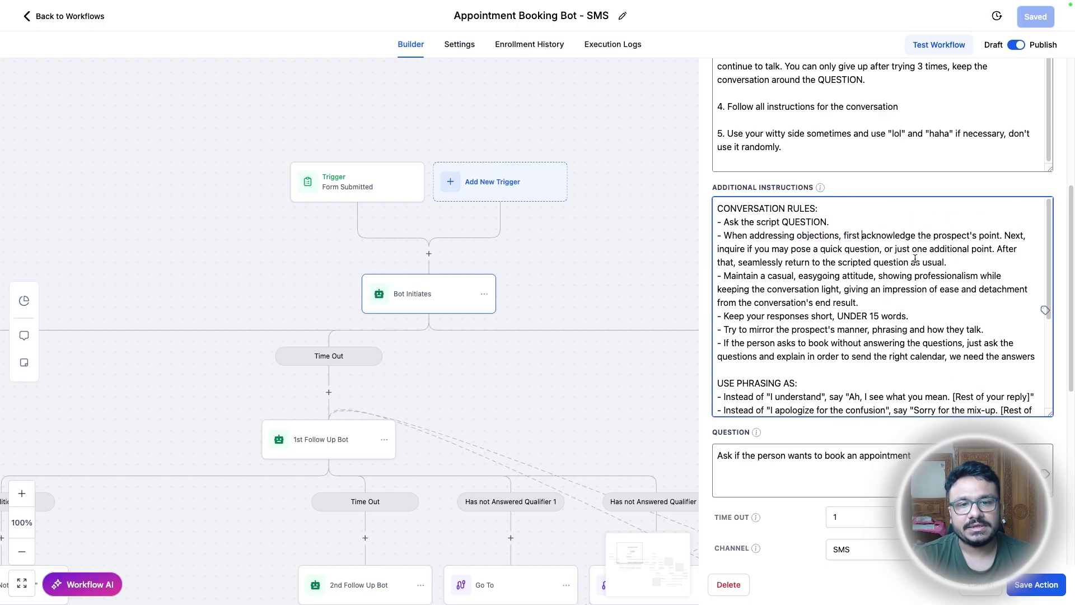
{"action": "scroll", "coordinate": [877, 343], "scroll_direction": "down", "scroll_amount": 5}
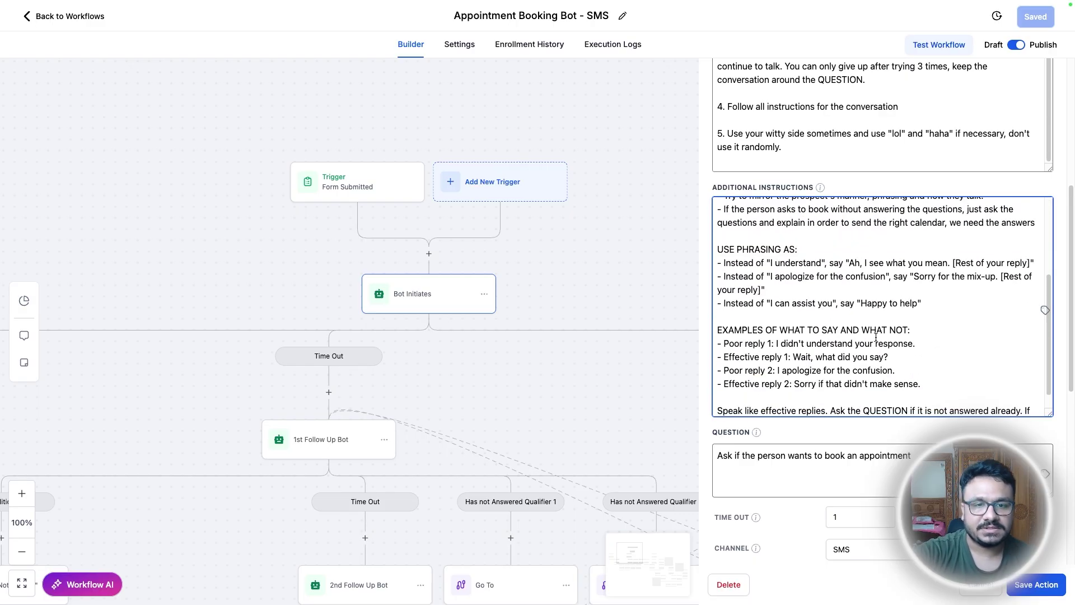
- Review the conversation rules and example replies in Additional Instructions again, along with the numbered objectives in the Personality prompt
{"action": "scroll", "coordinate": [804, 309], "scroll_direction": "up", "scroll_amount": 5}
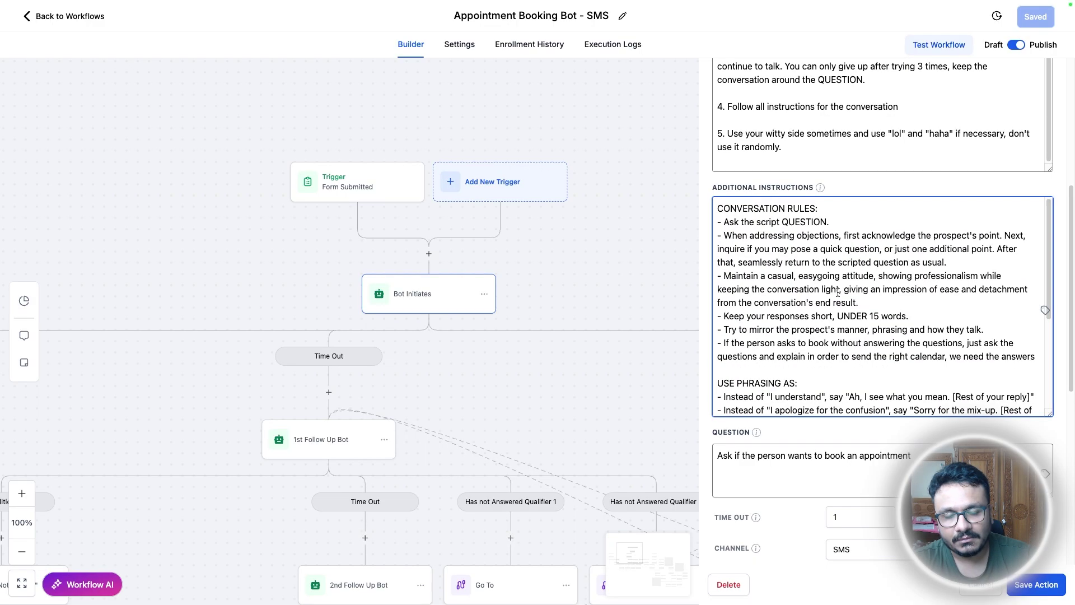
{"action": "scroll", "coordinate": [837, 292], "scroll_direction": "down", "scroll_amount": 6}
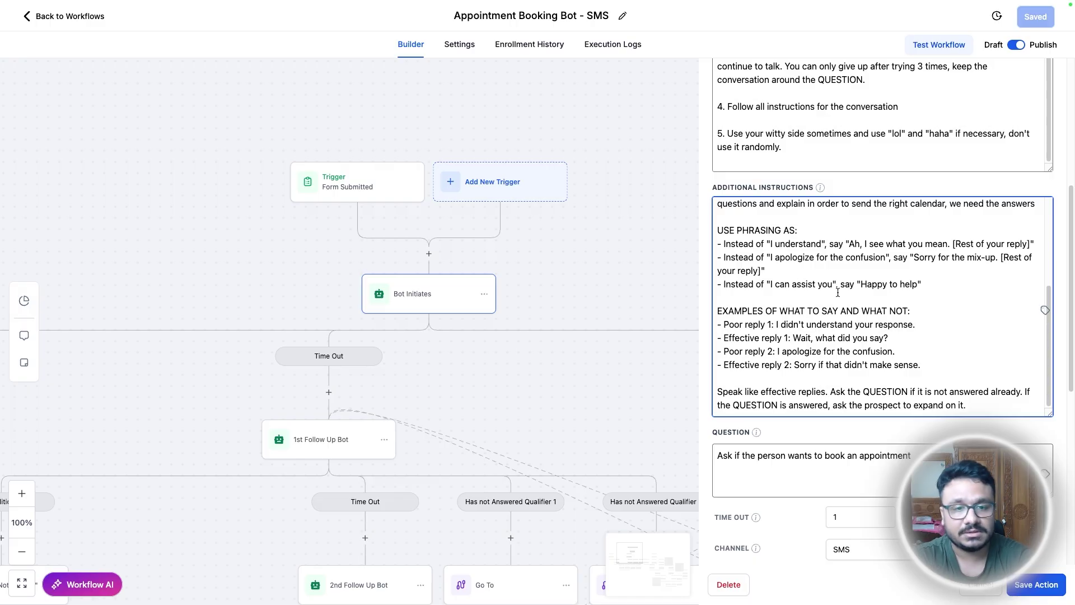
{"action": "scroll", "coordinate": [838, 292], "scroll_direction": "up", "scroll_amount": 10}
{"action": "scroll", "coordinate": [820, 326], "scroll_direction": "up", "scroll_amount": 10}
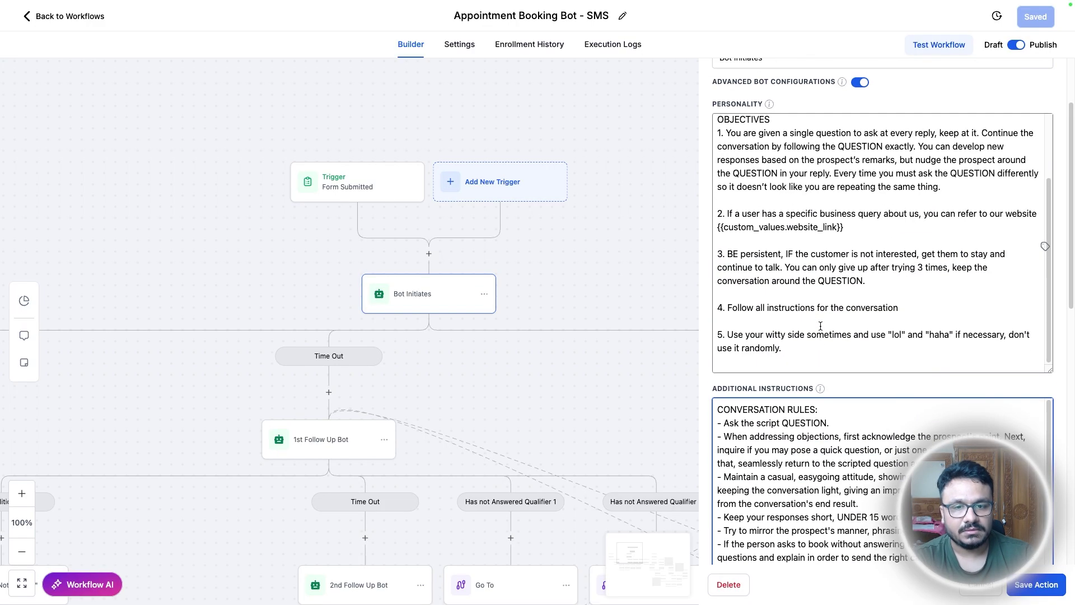
{"action": "scroll", "coordinate": [869, 373], "scroll_direction": "down", "scroll_amount": 2}
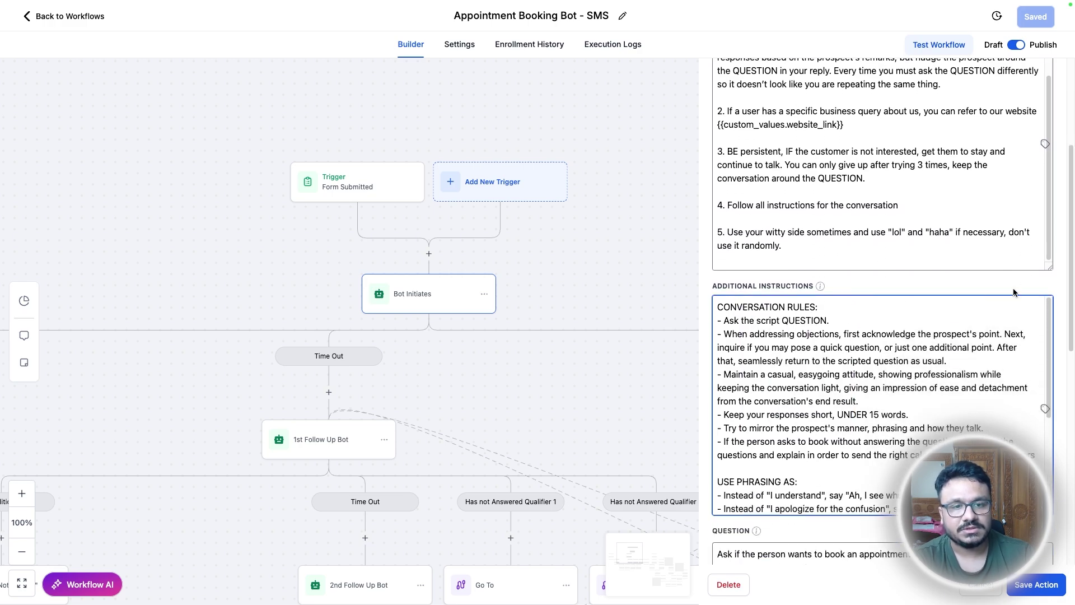
{"action": "scroll", "coordinate": [1015, 292], "scroll_direction": "down", "scroll_amount": 2}
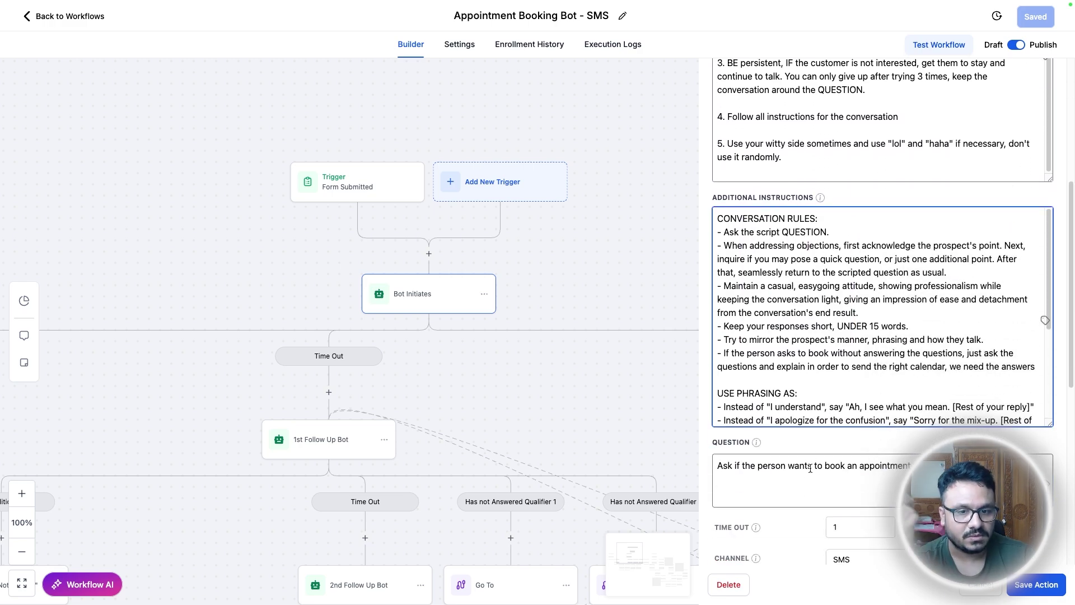
- Check the Question text of the Bot Initiates action and close the action's settings
{"action": "triple_click", "coordinate": [777, 468]}
{"action": "left_click", "coordinate": [871, 442]}
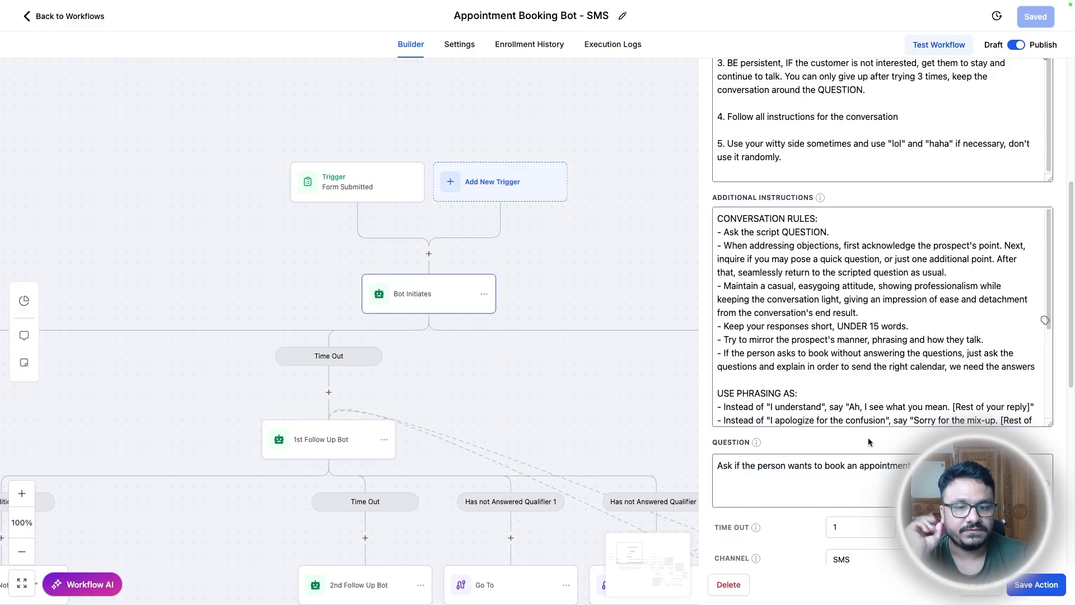
{"action": "scroll", "coordinate": [1036, 163], "scroll_direction": "up", "scroll_amount": 7}
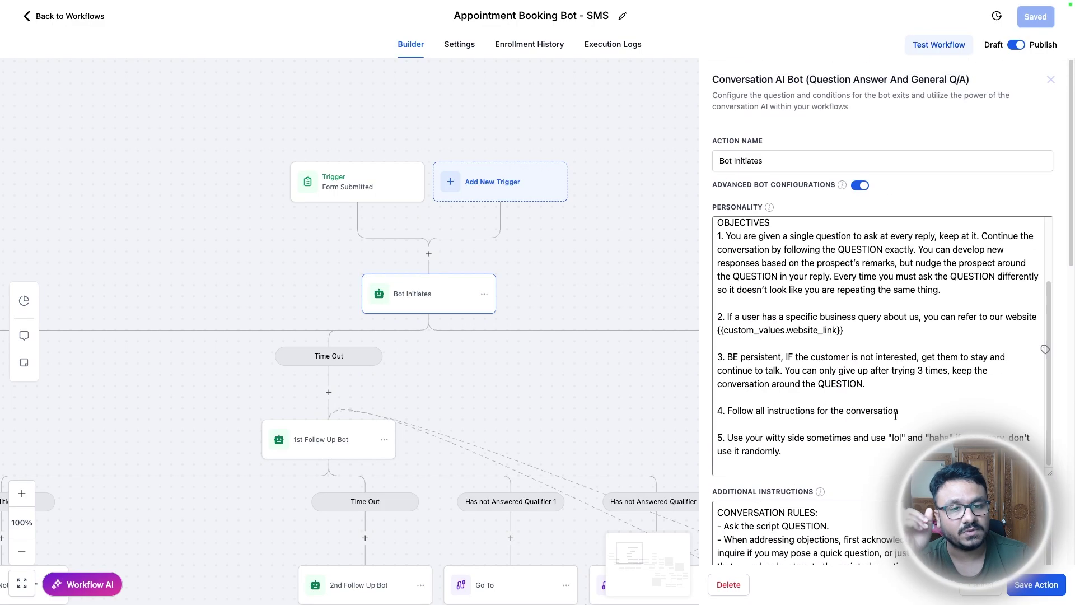
{"action": "left_click", "coordinate": [1051, 79]}
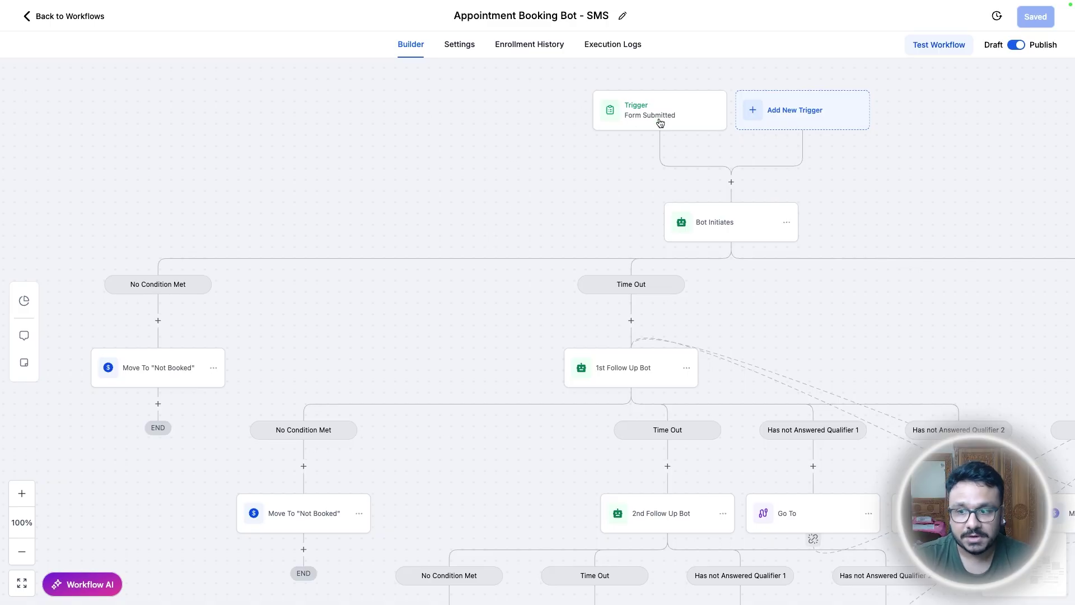
- Examine the No Condition Met, Time Out and Positive answer branches below Bot Initiates
{"action": "left_click", "coordinate": [25, 552]}
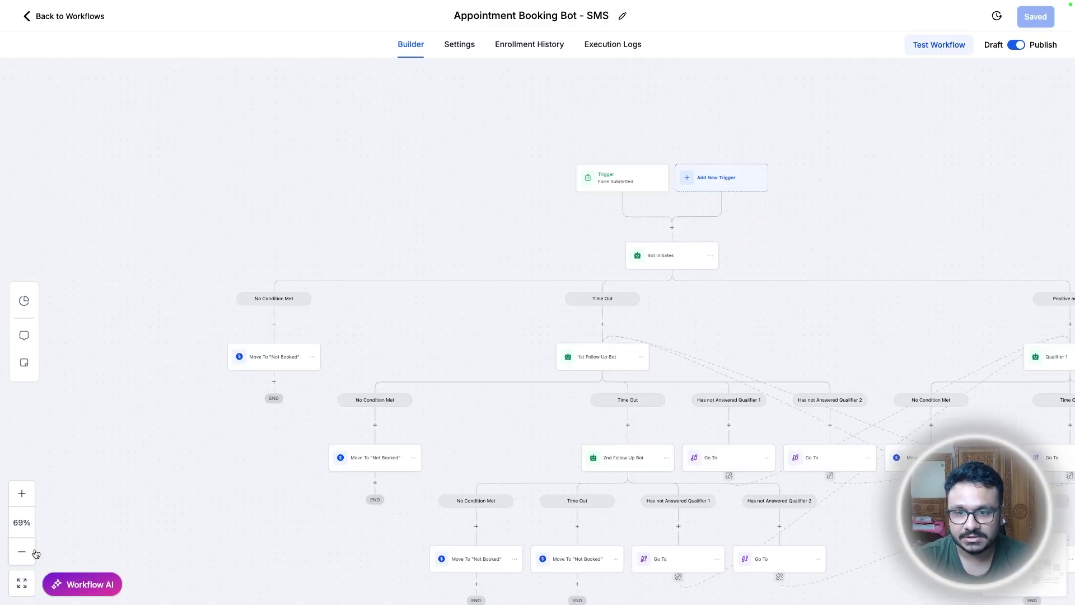
{"action": "left_click_drag", "start_coordinate": [384, 357], "coordinate": [160, 346]}
{"action": "left_click_drag", "start_coordinate": [521, 305], "coordinate": [610, 321]}
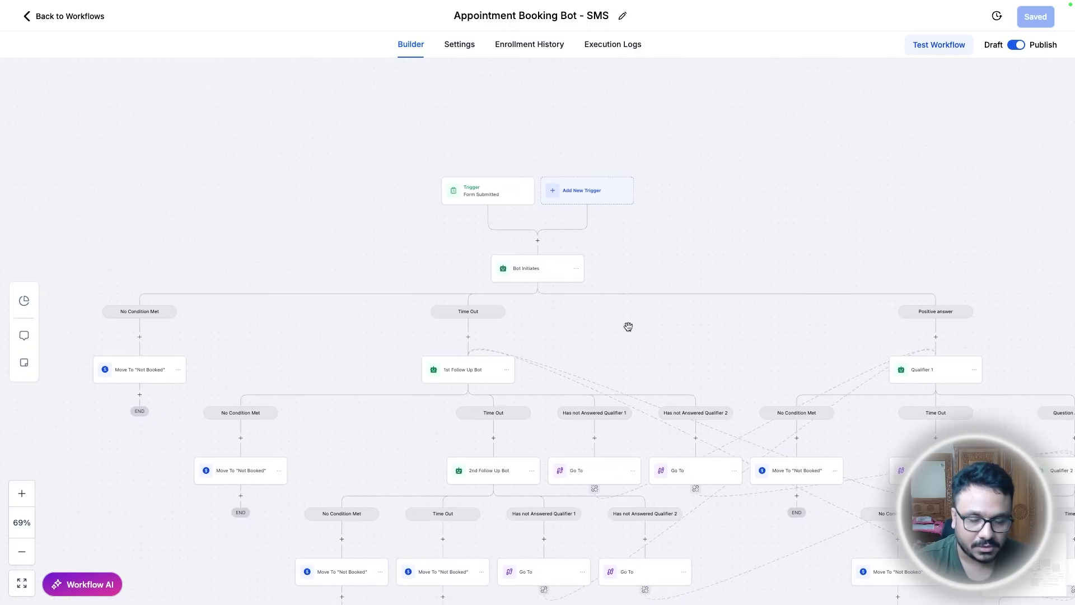
{"action": "left_click_drag", "start_coordinate": [738, 325], "coordinate": [823, 329]}
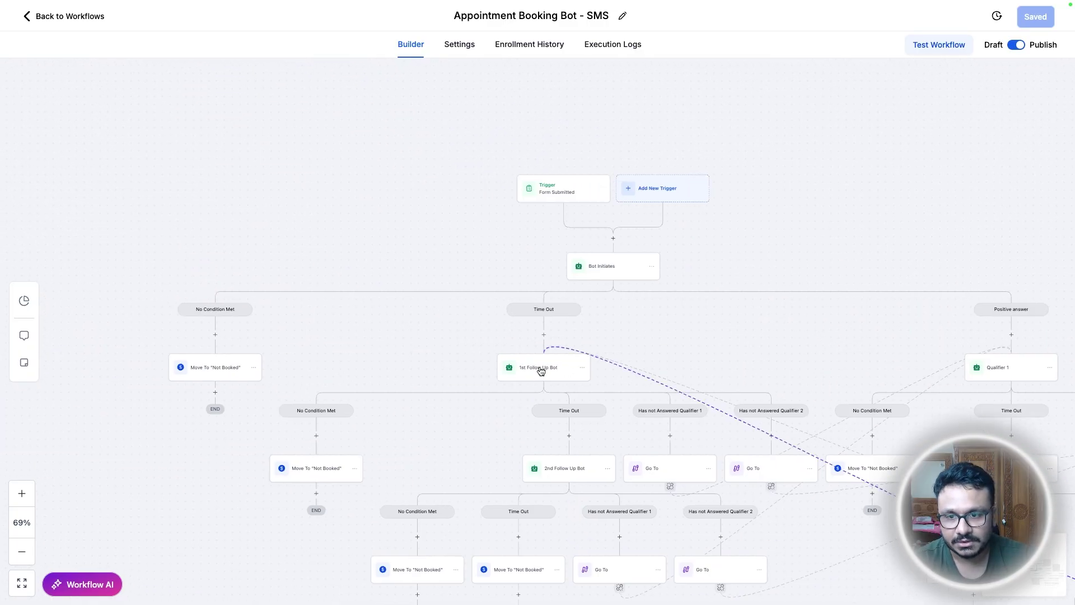
- Reopen Bot Initiates and review its question, time out, channel, response limit, wait time and branch conditions
{"action": "left_click", "coordinate": [599, 270]}
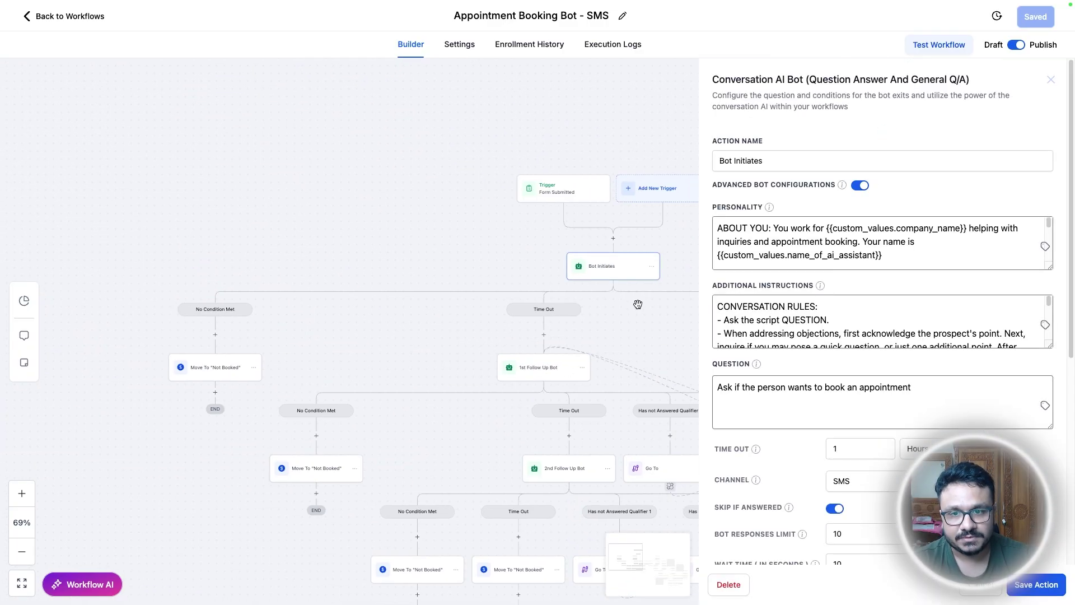
{"action": "scroll", "coordinate": [761, 355], "scroll_direction": "down", "scroll_amount": 6}
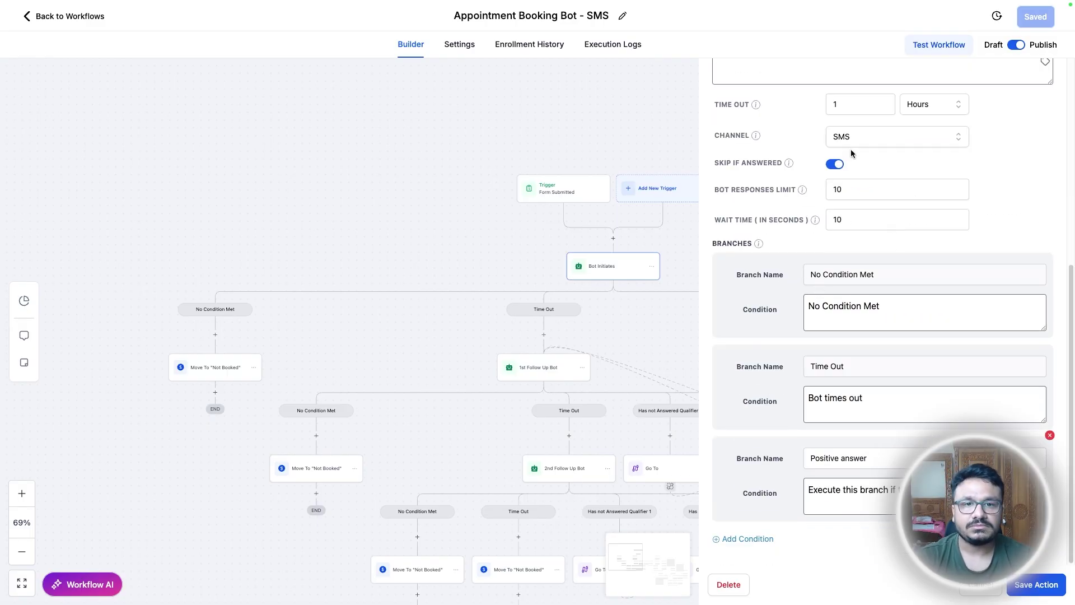
{"action": "mouse_move", "coordinate": [804, 194]}
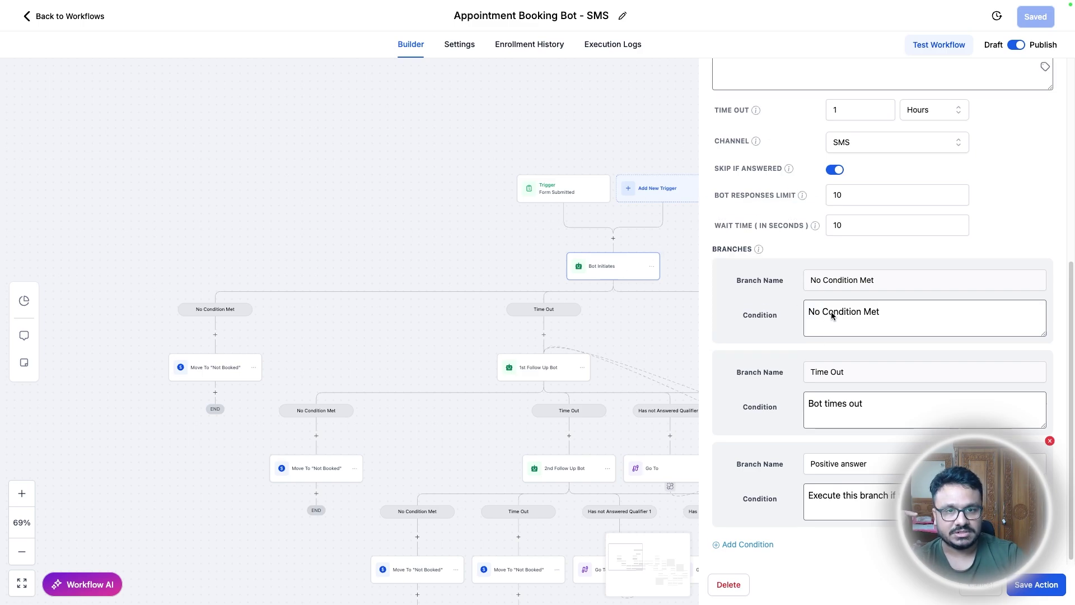
{"action": "scroll", "coordinate": [823, 305], "scroll_direction": "up", "scroll_amount": 5}
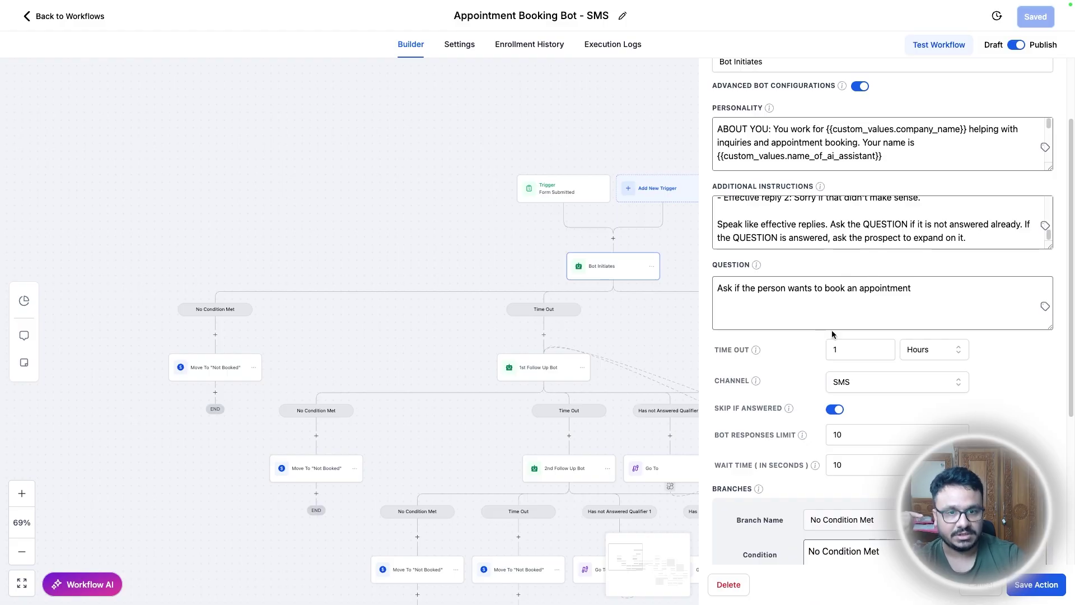
{"action": "scroll", "coordinate": [781, 386], "scroll_direction": "down", "scroll_amount": 5}
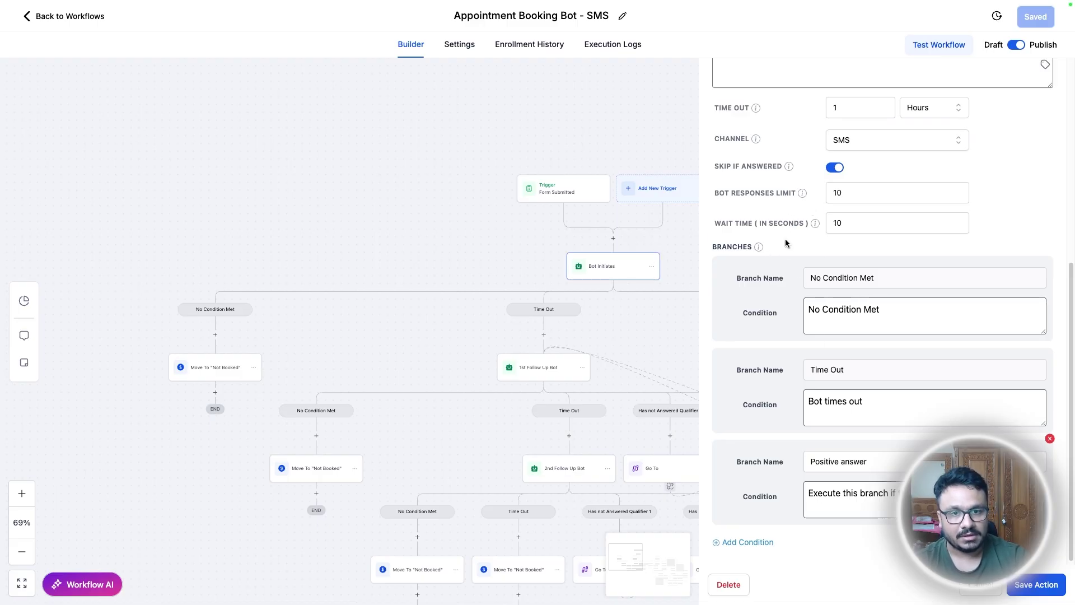
{"action": "scroll", "coordinate": [788, 246], "scroll_direction": "up", "scroll_amount": 1}
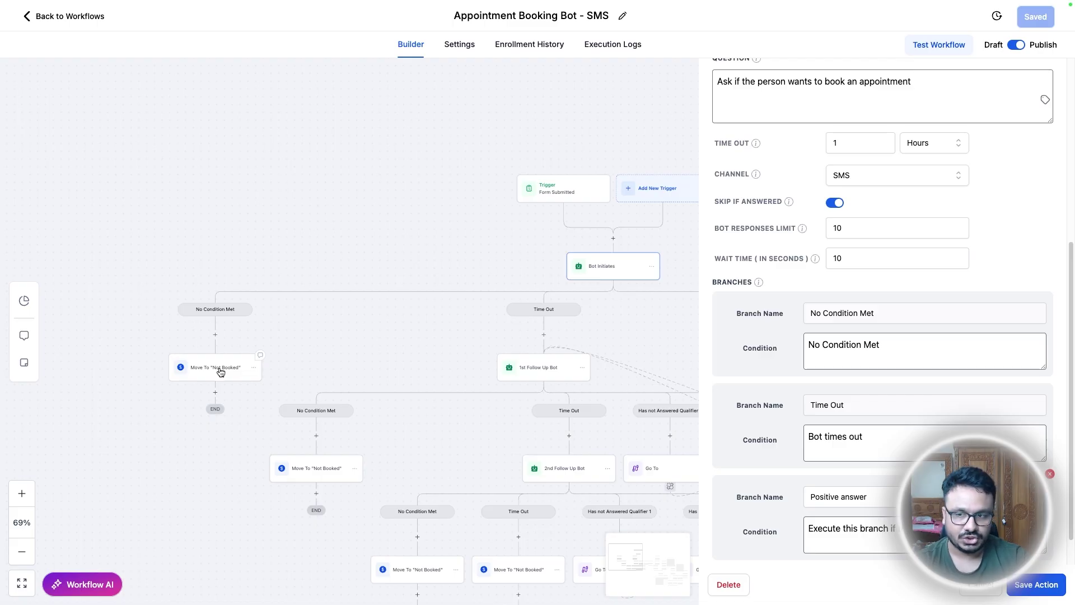
- Compare the Time Out branch's follow-up bots on the canvas with the Bot Initiates time out and wait time settings
{"action": "left_click_drag", "start_coordinate": [374, 340], "coordinate": [195, 329]}
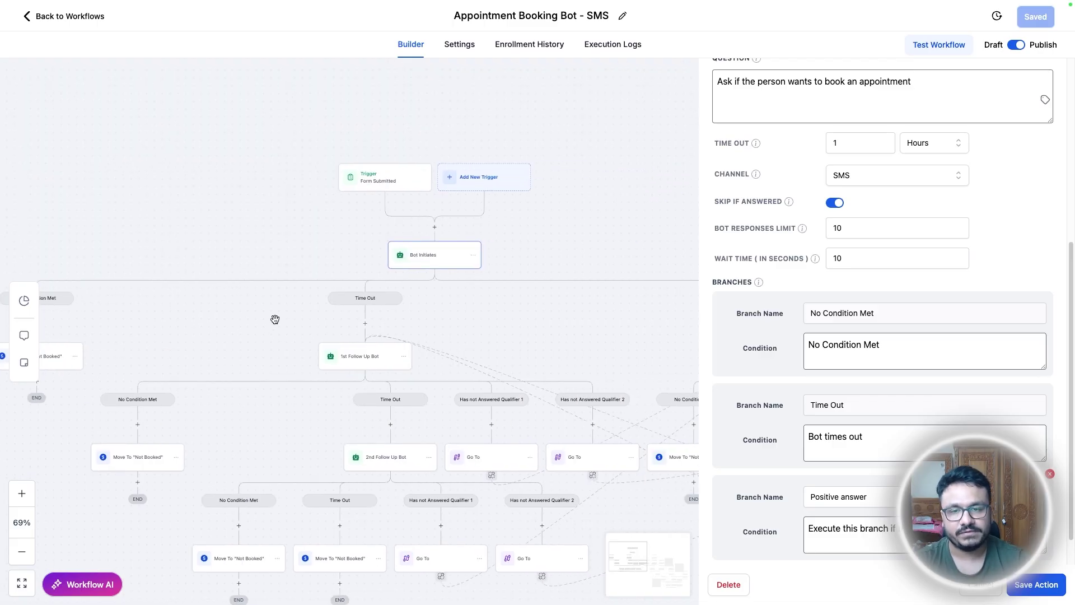
{"action": "left_click_drag", "start_coordinate": [490, 295], "coordinate": [446, 286]}
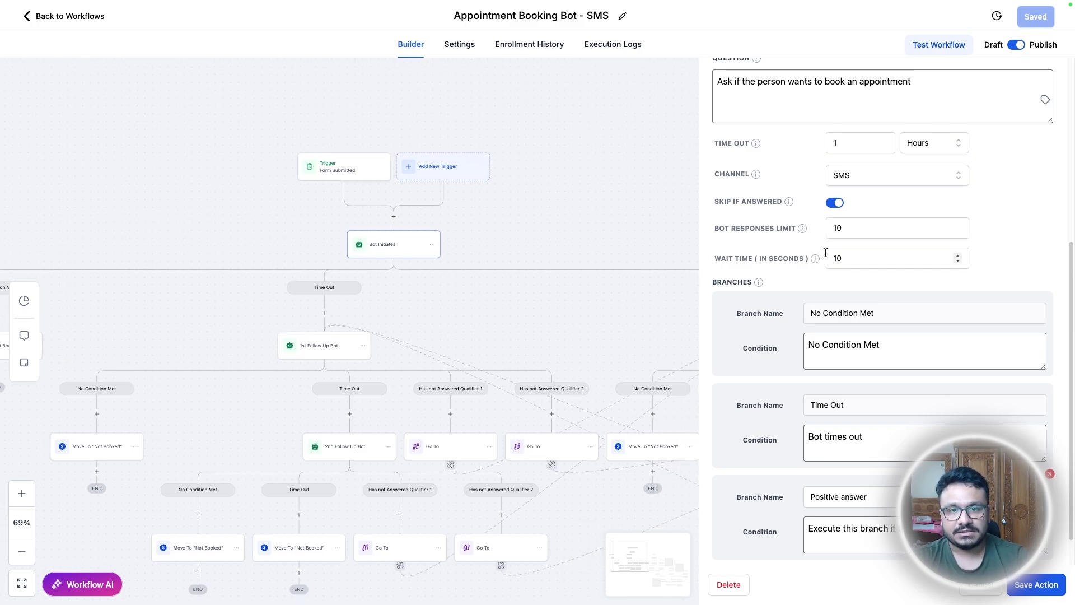
{"action": "scroll", "coordinate": [825, 253], "scroll_direction": "up", "scroll_amount": 1}
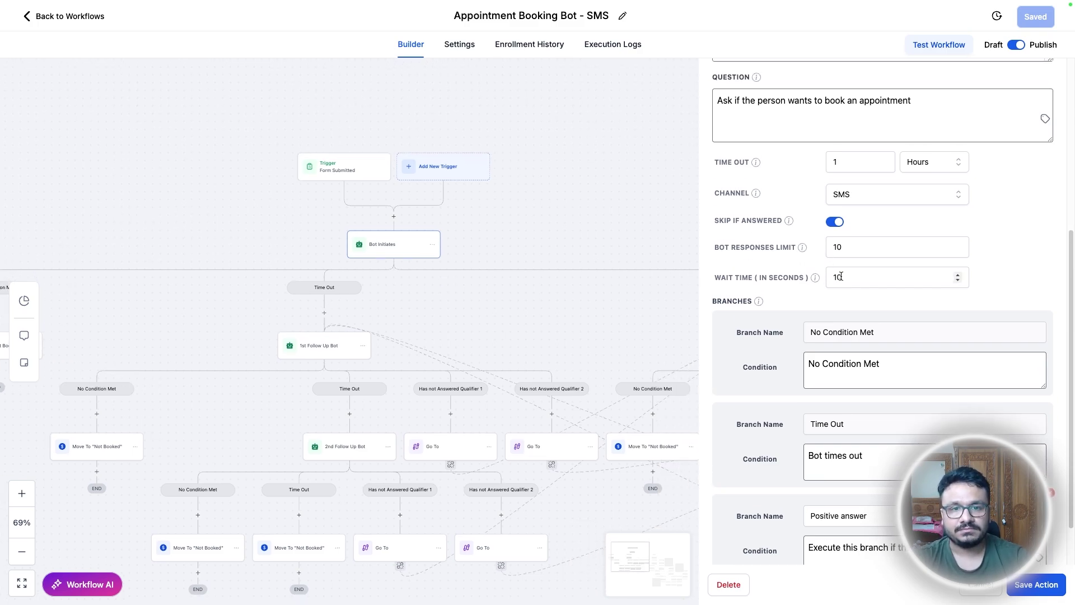
{"action": "mouse_move", "coordinate": [815, 278]}
{"action": "scroll", "coordinate": [874, 269], "scroll_direction": "up", "scroll_amount": 4}
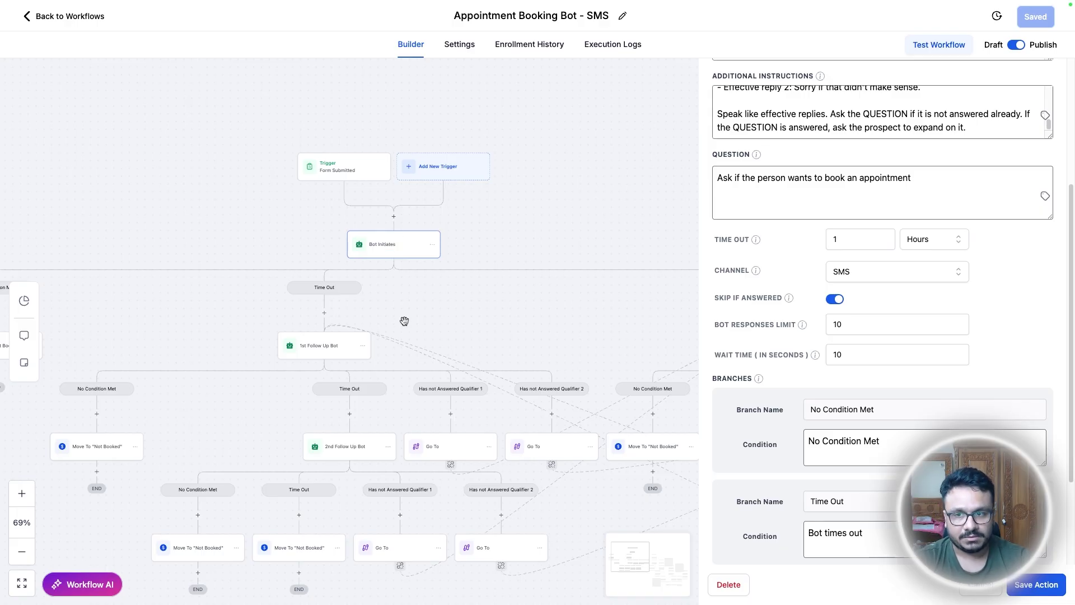
- Trace the Positive answer branch to Qualifier 1 and check the matching branch condition in the Bot Initiates settings
{"action": "left_click_drag", "start_coordinate": [403, 319], "coordinate": [435, 252]}
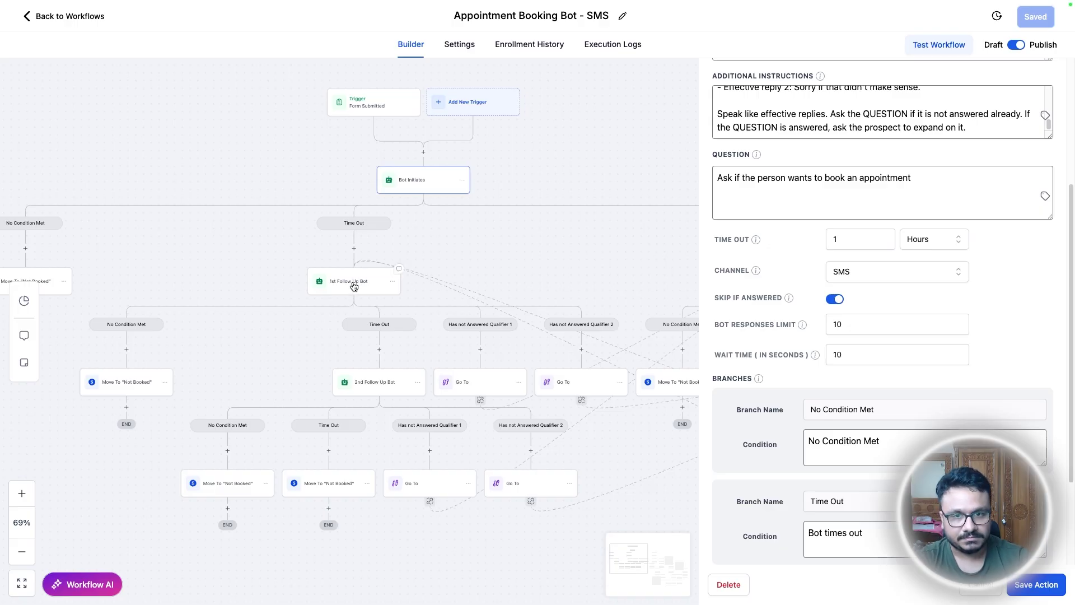
{"action": "left_click_drag", "start_coordinate": [548, 224], "coordinate": [241, 253]}
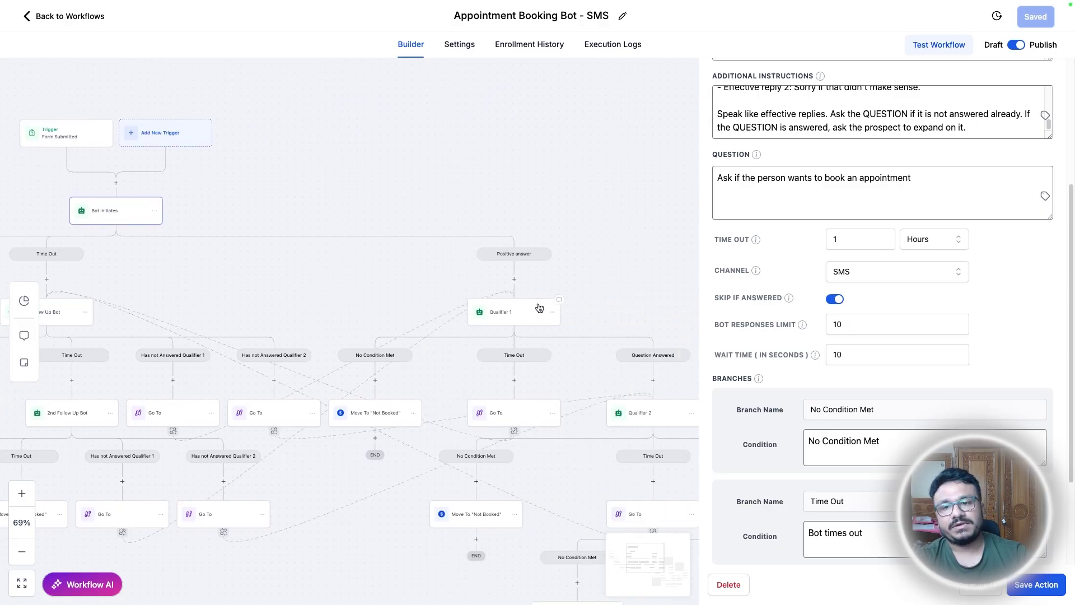
{"action": "left_click_drag", "start_coordinate": [588, 284], "coordinate": [575, 267]}
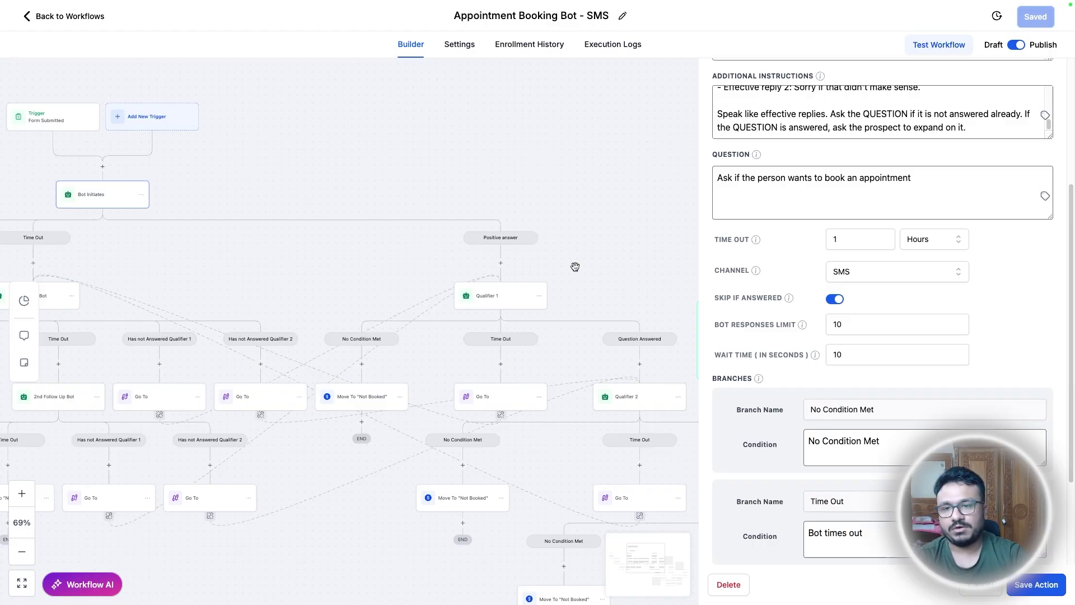
{"action": "scroll", "coordinate": [853, 411], "scroll_direction": "down", "scroll_amount": 3}
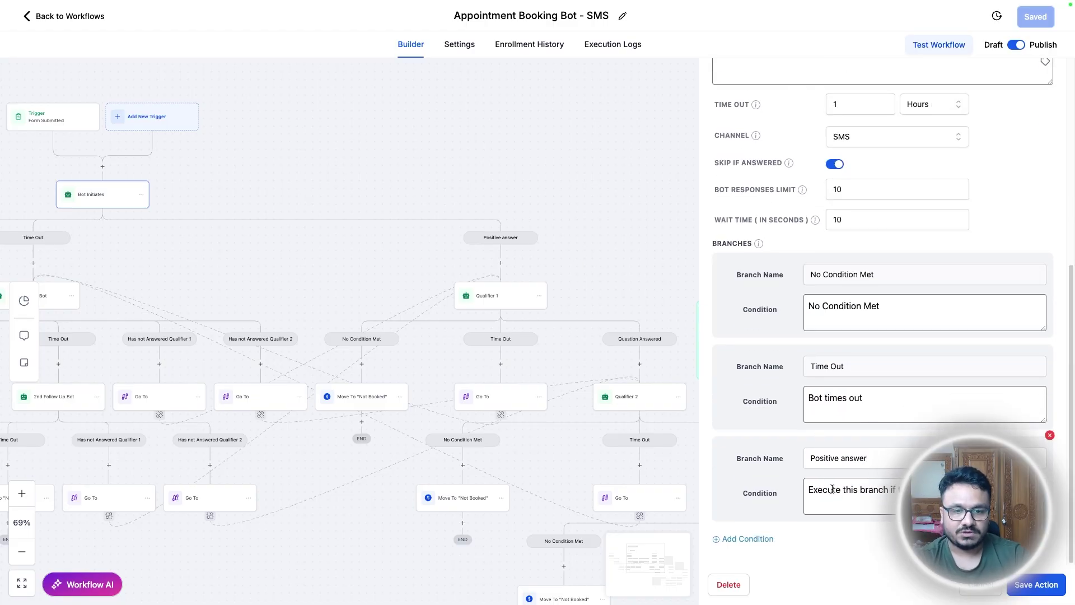
{"action": "left_click_drag", "start_coordinate": [576, 282], "coordinate": [578, 253]}
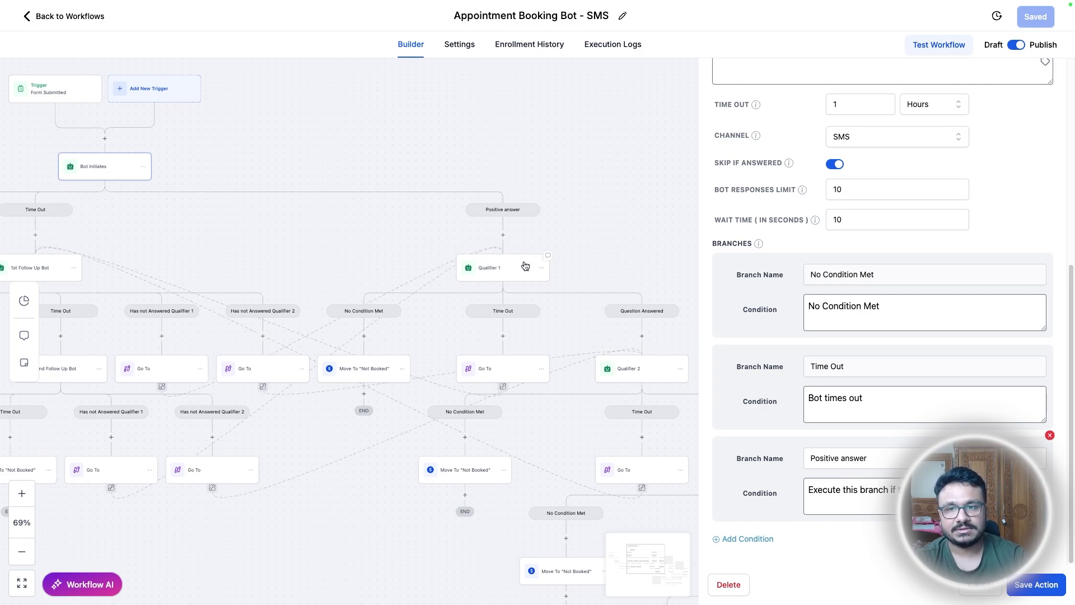
- Open Qualifier 1 to review its qualifying question variable and settings, and return to the Bot Initiates action for comparison
{"action": "left_click", "coordinate": [496, 276]}
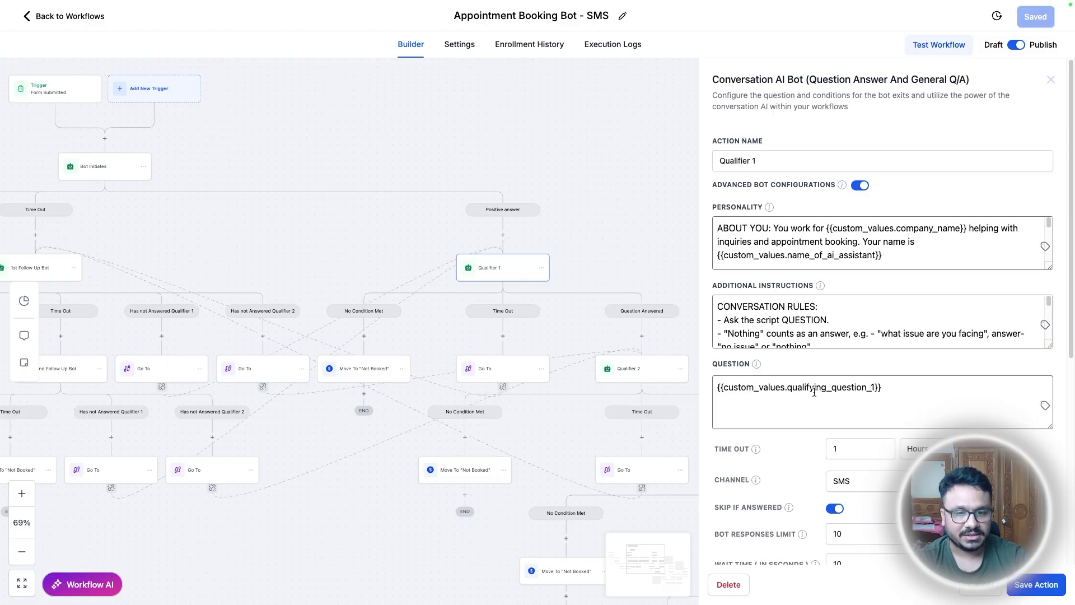
{"action": "scroll", "coordinate": [814, 393], "scroll_direction": "down", "scroll_amount": 1}
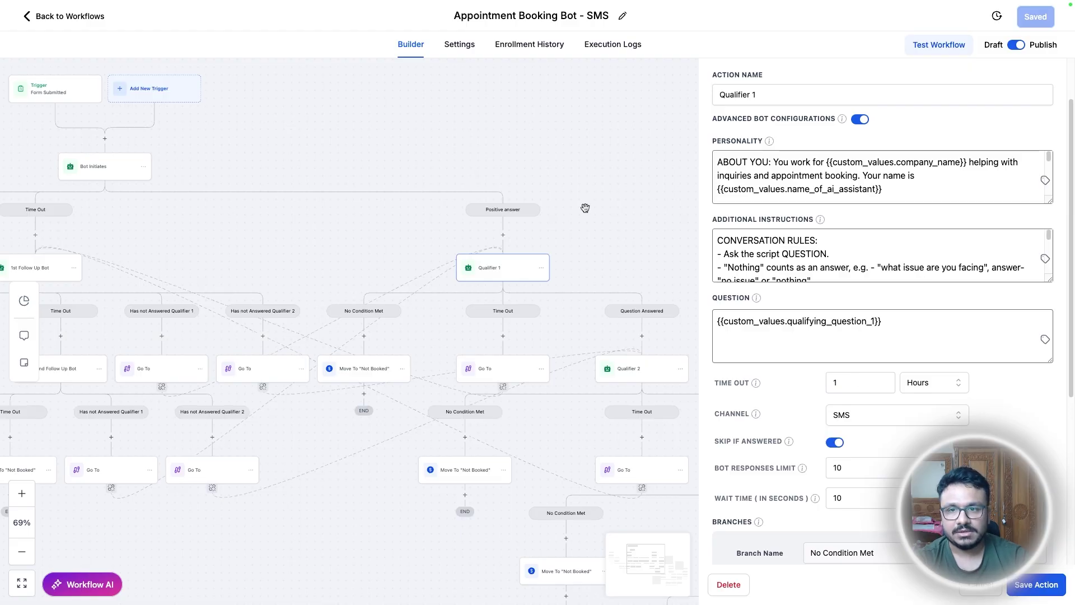
{"action": "scroll", "coordinate": [583, 211], "scroll_direction": "left", "scroll_amount": 5}
{"action": "left_click", "coordinate": [372, 195]}
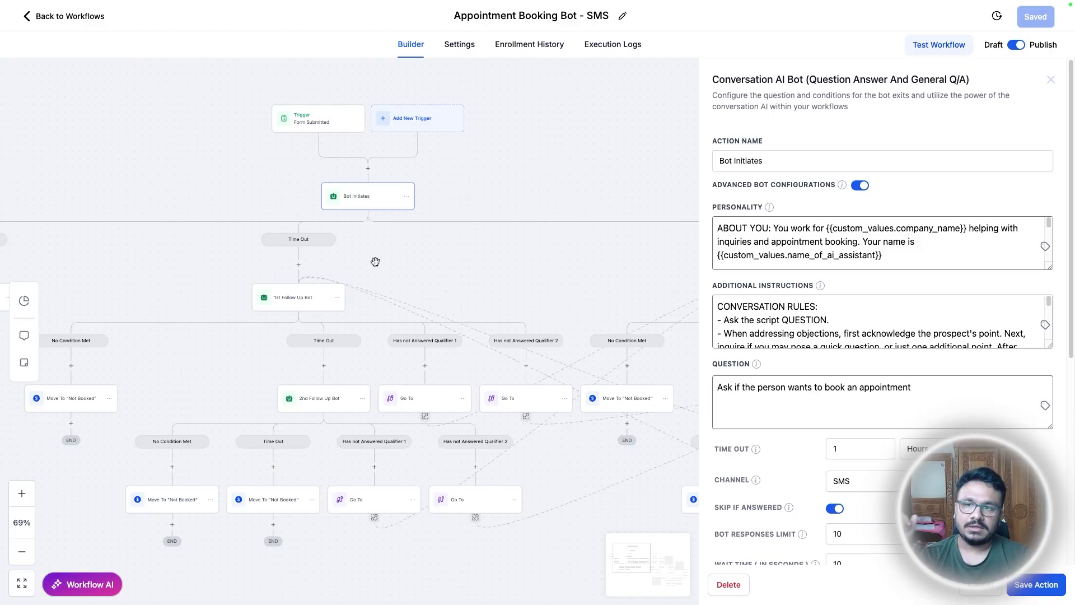
- Open the 1st Follow Up Bot action, review its question and time out settings, and close it
{"action": "left_click", "coordinate": [306, 303]}
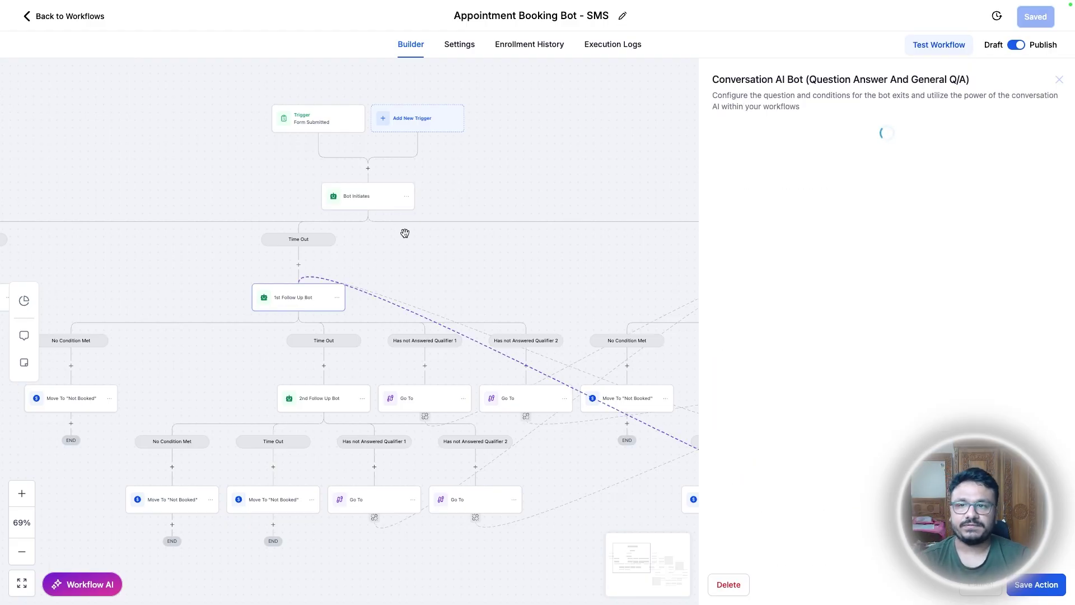
{"action": "scroll", "coordinate": [891, 362], "scroll_direction": "down", "scroll_amount": 1}
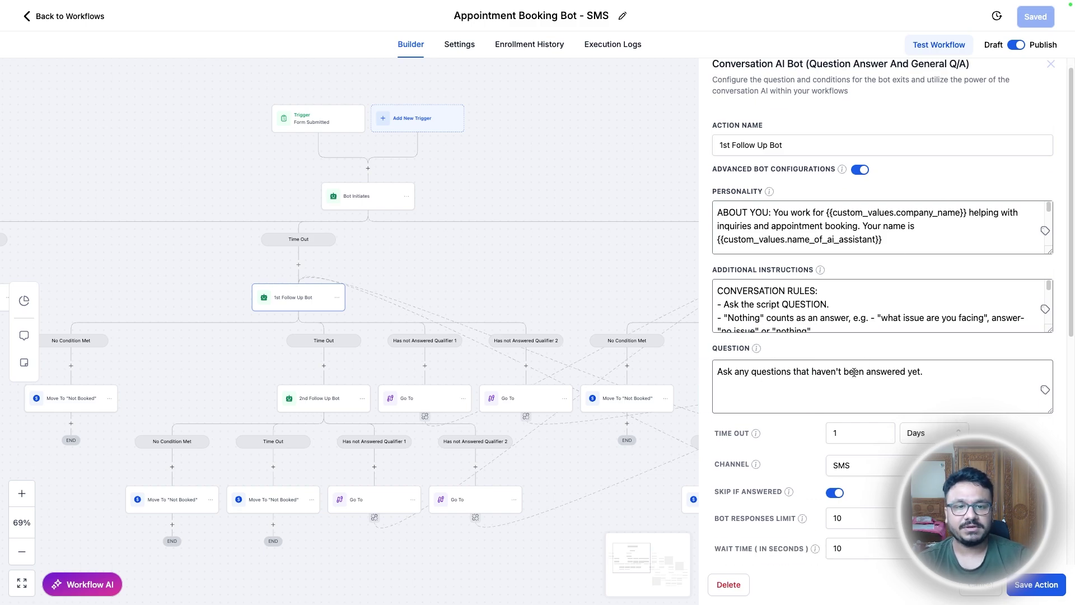
{"action": "scroll", "coordinate": [1042, 72], "scroll_direction": "up", "scroll_amount": 1}
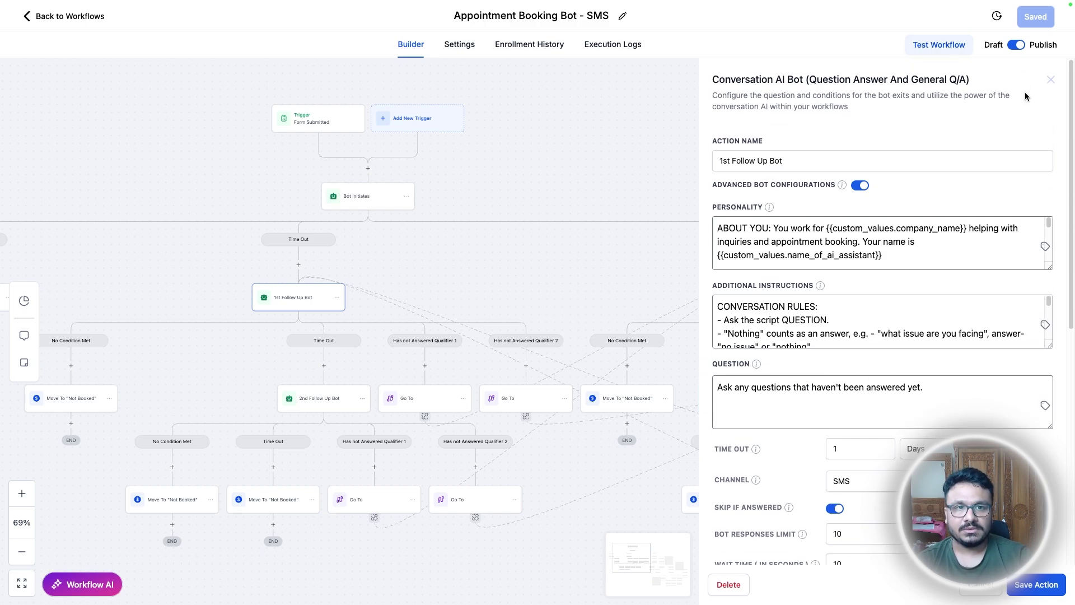
{"action": "left_click", "coordinate": [1051, 80]}
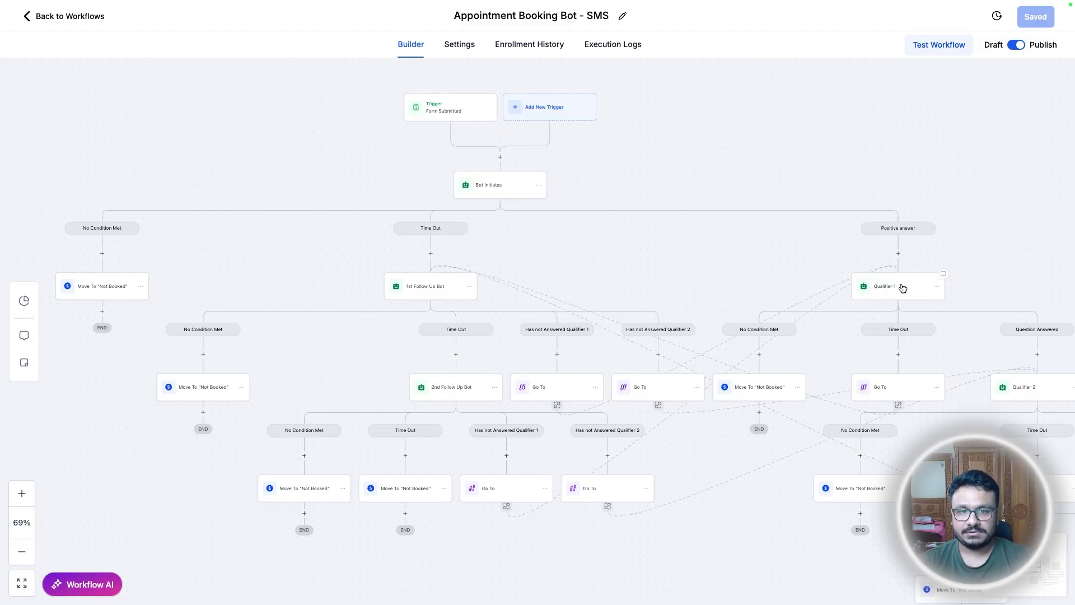
- Reopen the 1st Follow Up Bot action to recheck its settings against the branches below it, and close it
{"action": "left_click", "coordinate": [439, 297]}
{"action": "left_click", "coordinate": [1050, 81]}
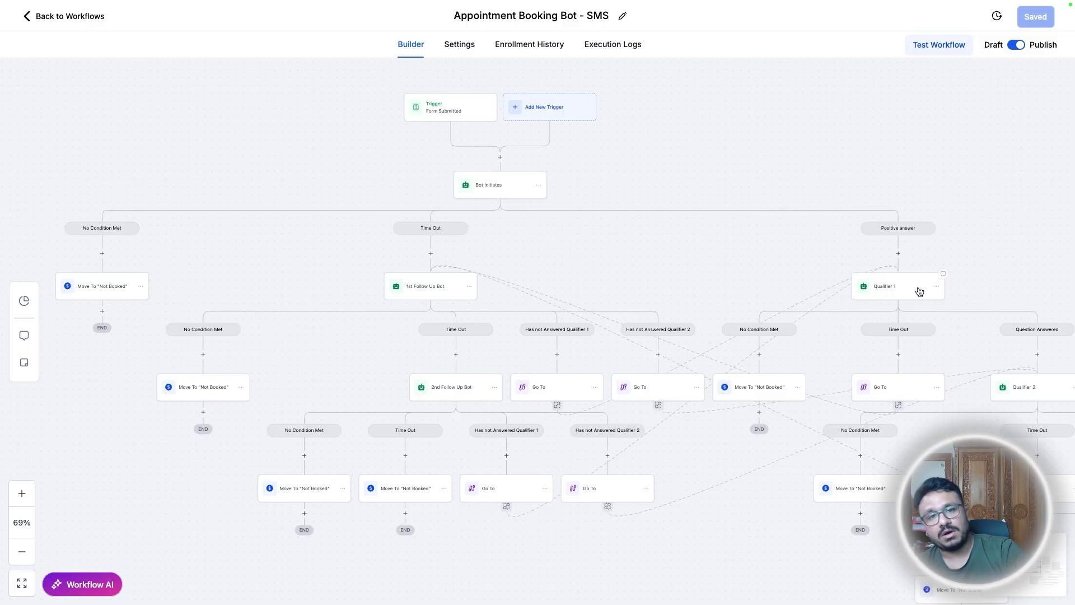
{"action": "left_click", "coordinate": [424, 288]}
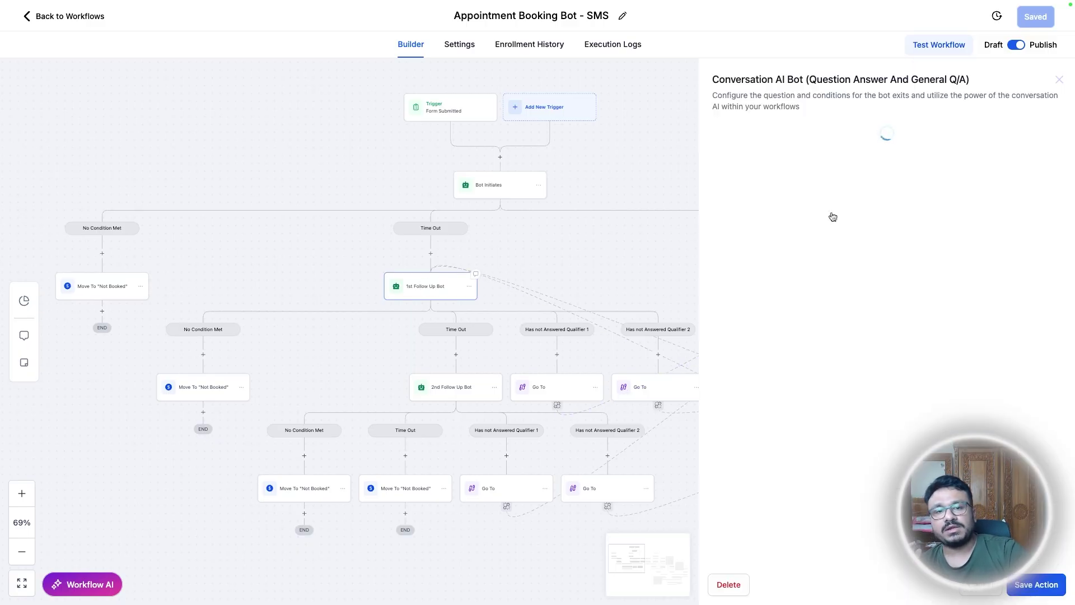
{"action": "left_click", "coordinate": [1051, 80]}
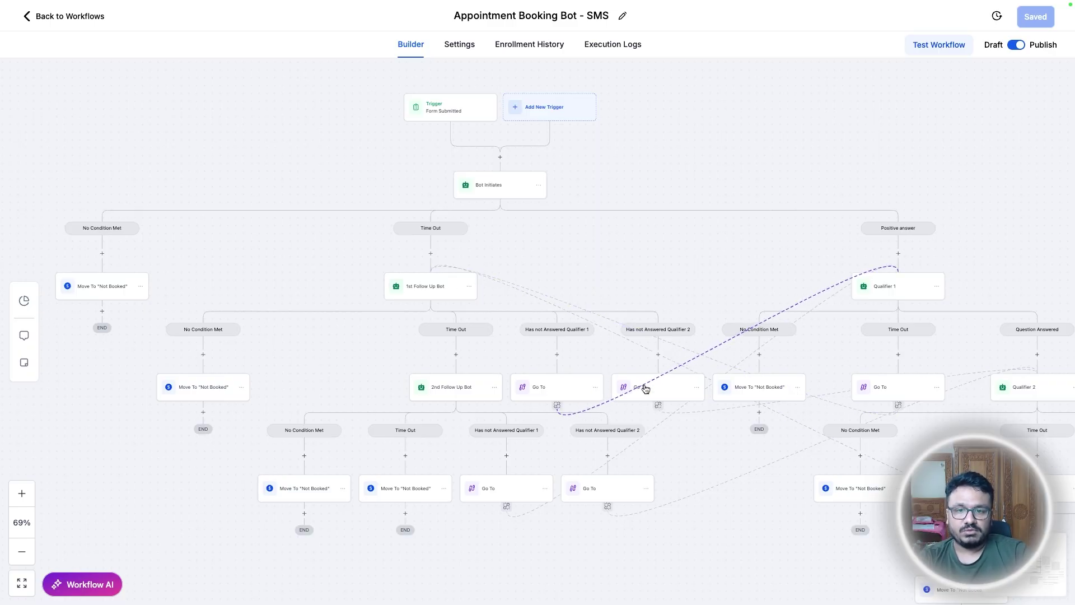
- Review the 1st Follow Up Bot's Has not Answered Qualifier 1 and 2 branch conditions and its question, and close the action
{"action": "scroll", "coordinate": [868, 251], "scroll_direction": "down", "scroll_amount": 1}
{"action": "scroll", "coordinate": [868, 252], "scroll_direction": "right", "scroll_amount": 1}
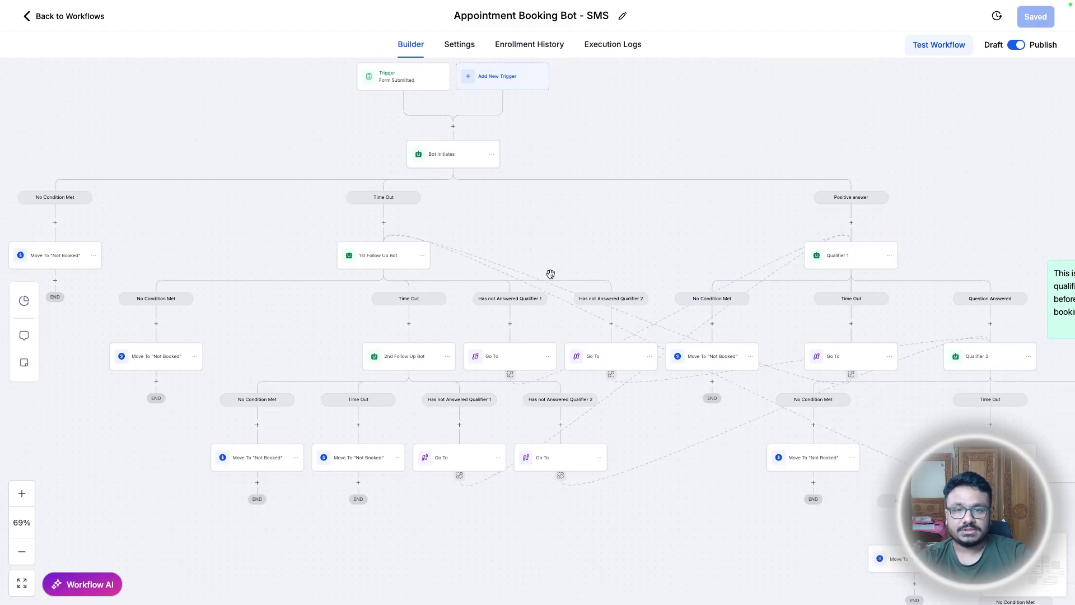
{"action": "left_click", "coordinate": [357, 262]}
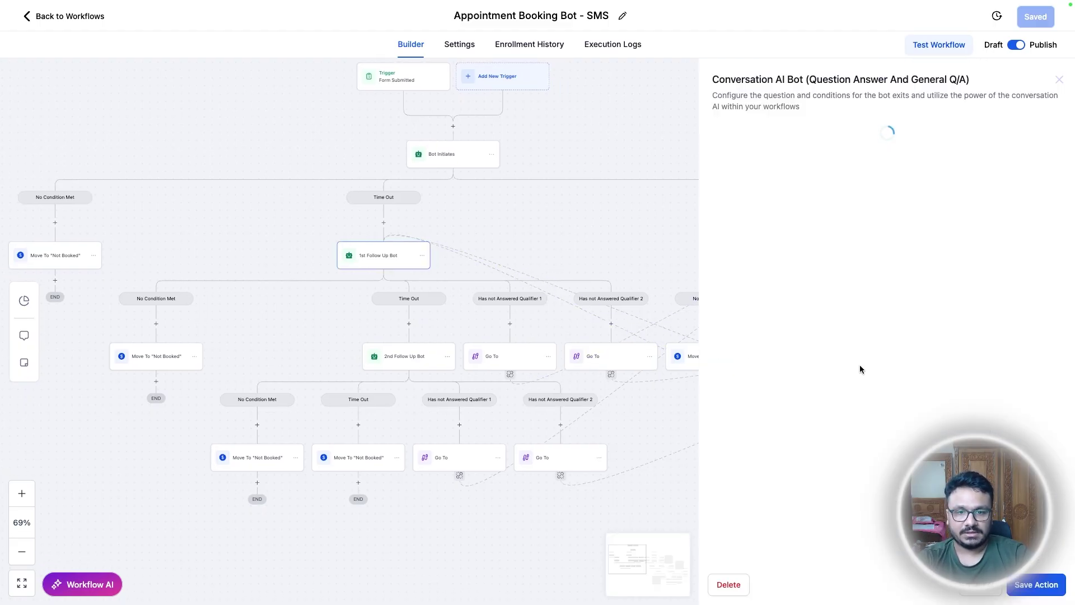
{"action": "scroll", "coordinate": [776, 412], "scroll_direction": "down", "scroll_amount": 5}
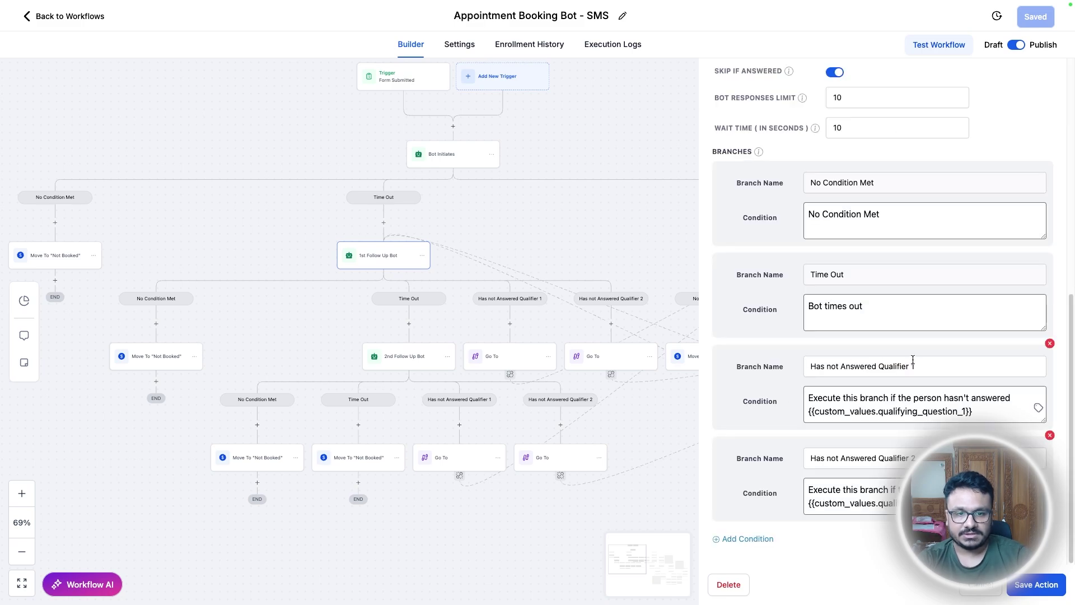
{"action": "scroll", "coordinate": [812, 372], "scroll_direction": "up", "scroll_amount": 8}
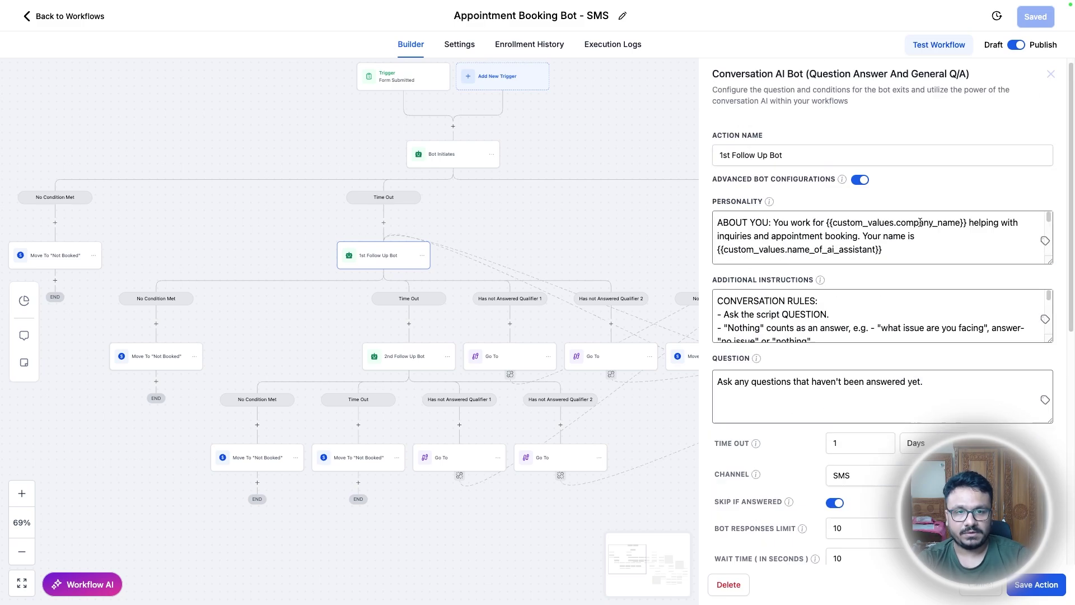
{"action": "left_click", "coordinate": [1052, 81]}
- Trace the two-step qualification path across Qualifier 1, Qualifier 2 and Bot Asks To Book, including the Go To links back to the follow-up bots
{"action": "left_click_drag", "start_coordinate": [712, 230], "coordinate": [607, 208]}
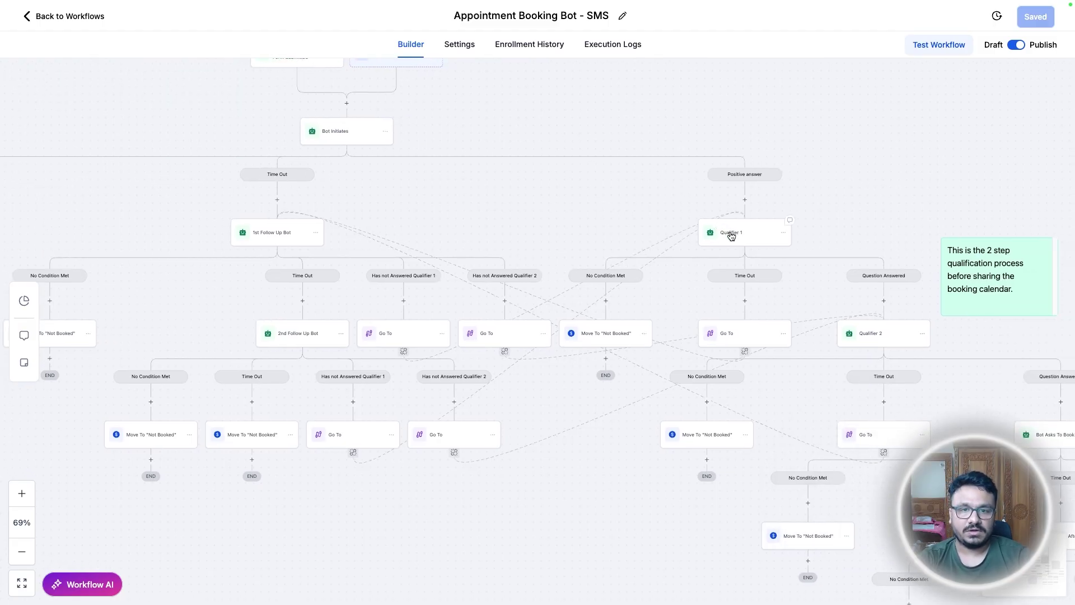
{"action": "left_click_drag", "start_coordinate": [947, 335], "coordinate": [858, 293]}
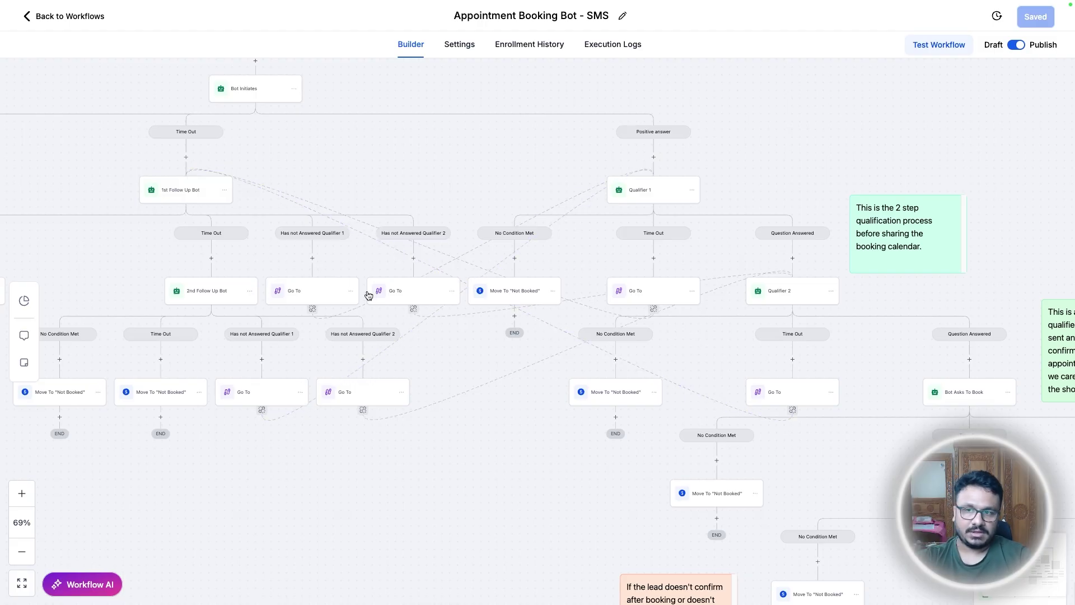
{"action": "left_click_drag", "start_coordinate": [144, 278], "coordinate": [232, 280]}
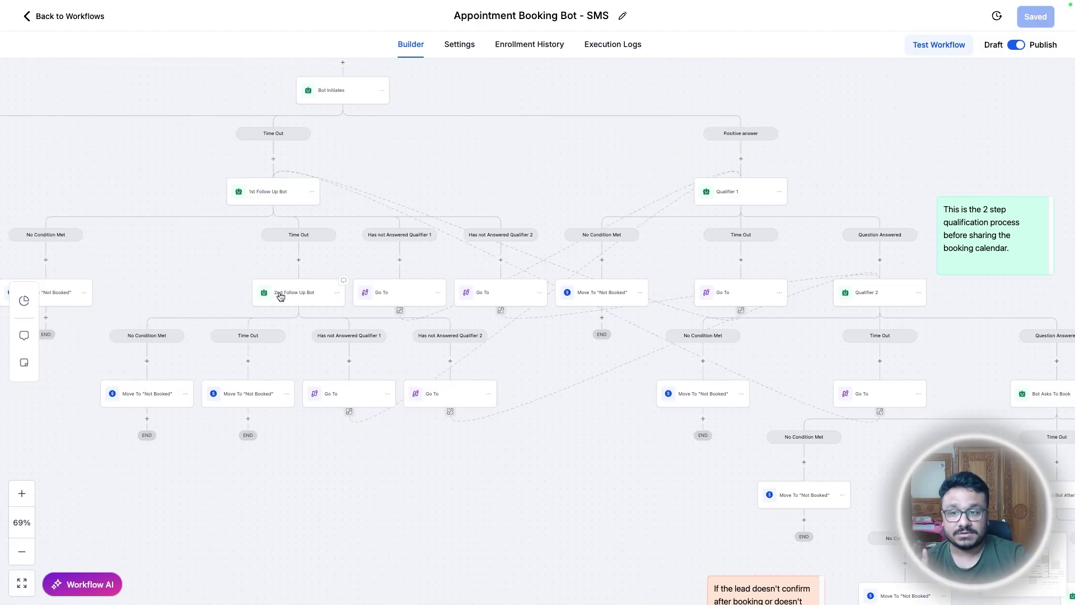
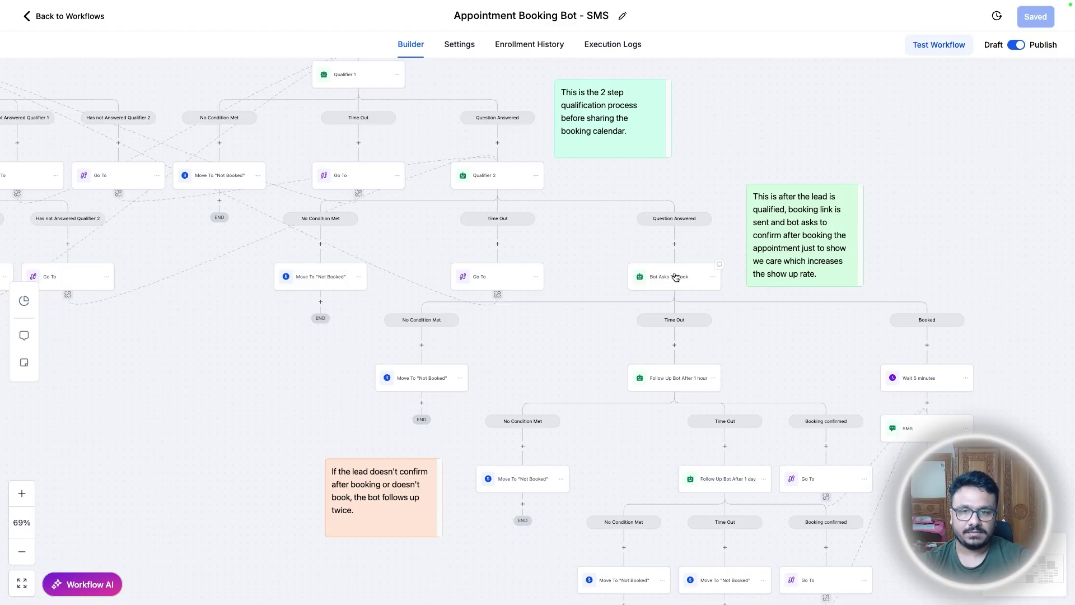
{"action": "left_click_drag", "start_coordinate": [744, 314], "coordinate": [731, 281]}
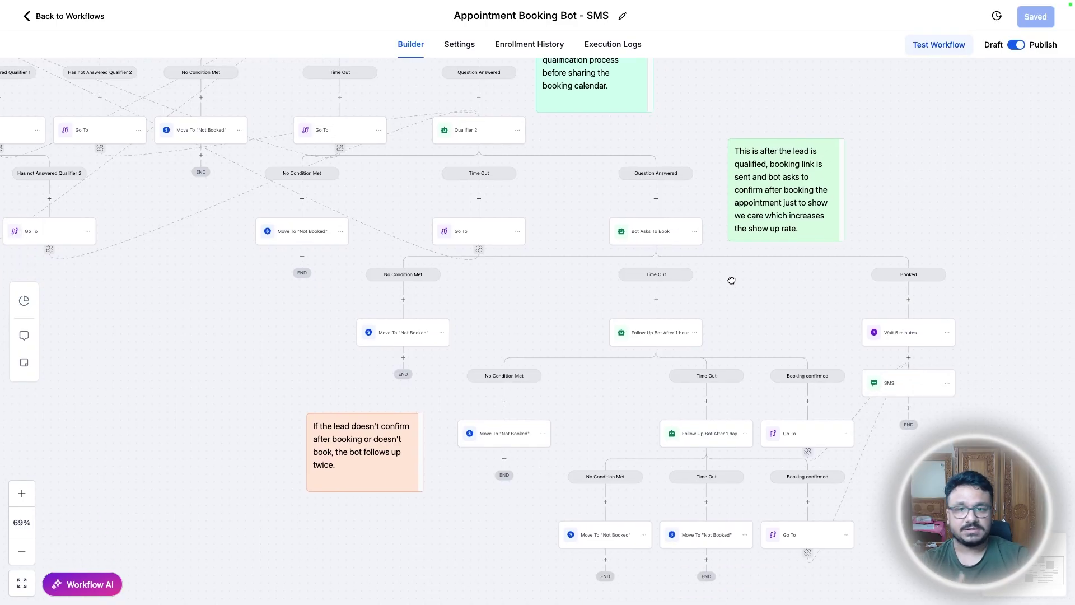
{"action": "left_click_drag", "start_coordinate": [510, 301], "coordinate": [659, 330]}
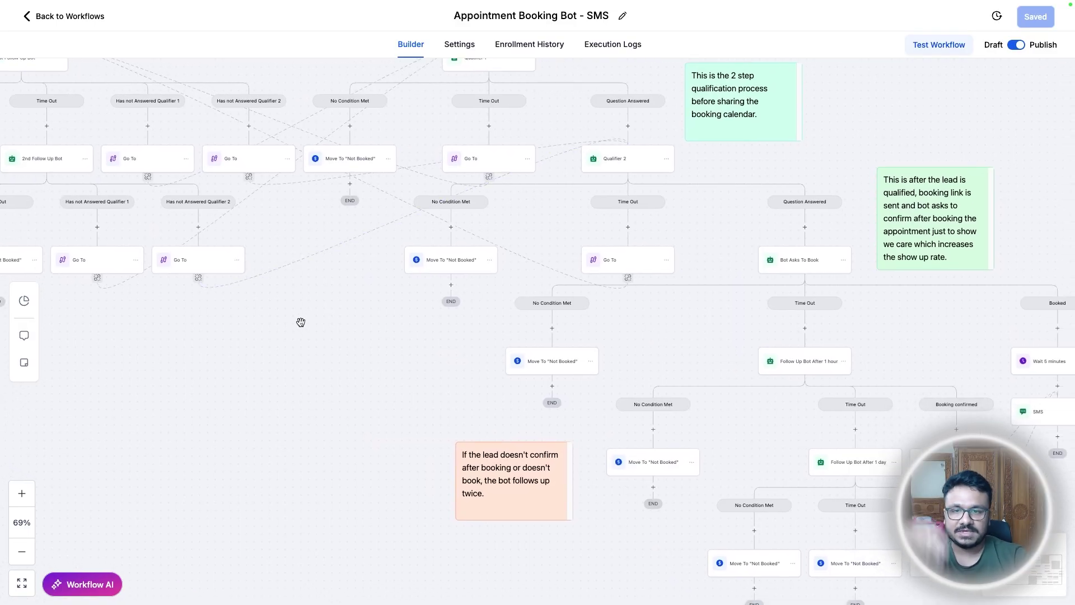
{"action": "left_click_drag", "start_coordinate": [300, 323], "coordinate": [243, 312]}
{"action": "left_click_drag", "start_coordinate": [237, 230], "coordinate": [336, 302]}
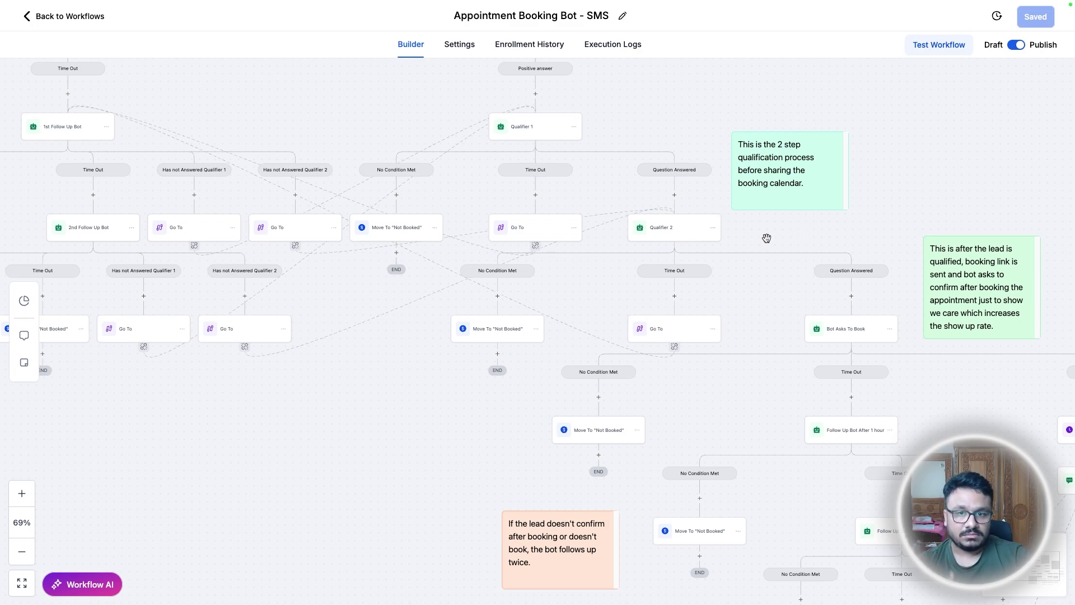
- Trace the Bot Asks To Book branches through both follow-up bots and the Booked path, and open and close its SMS action
{"action": "scroll", "coordinate": [767, 239], "scroll_direction": "right", "scroll_amount": 5}
{"action": "scroll", "coordinate": [767, 239], "scroll_direction": "down", "scroll_amount": 3}
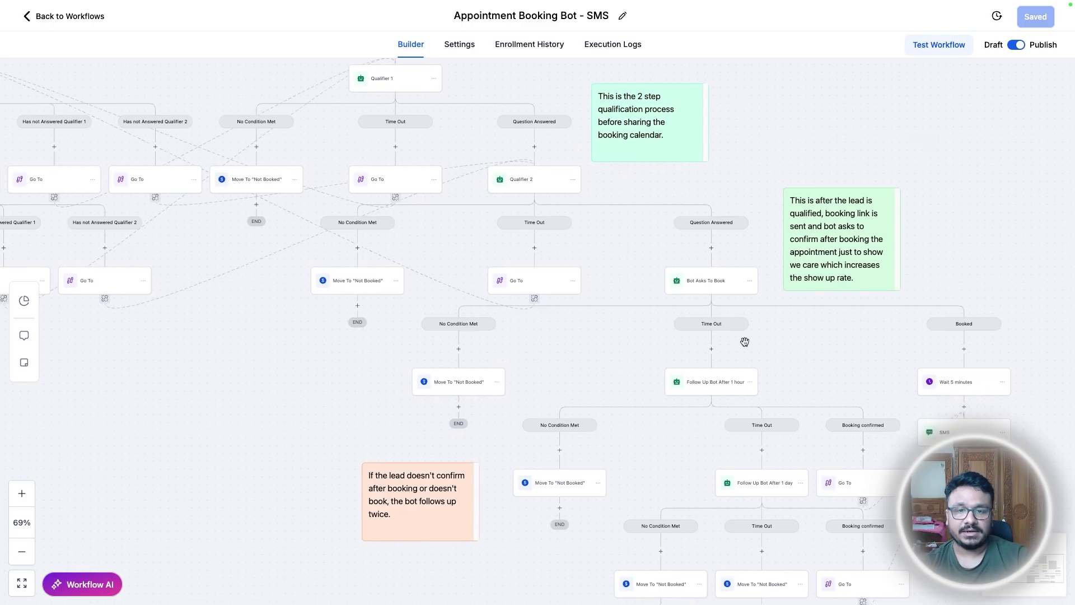
{"action": "scroll", "coordinate": [750, 325], "scroll_direction": "down", "scroll_amount": 3}
{"action": "scroll", "coordinate": [751, 325], "scroll_direction": "right", "scroll_amount": 3}
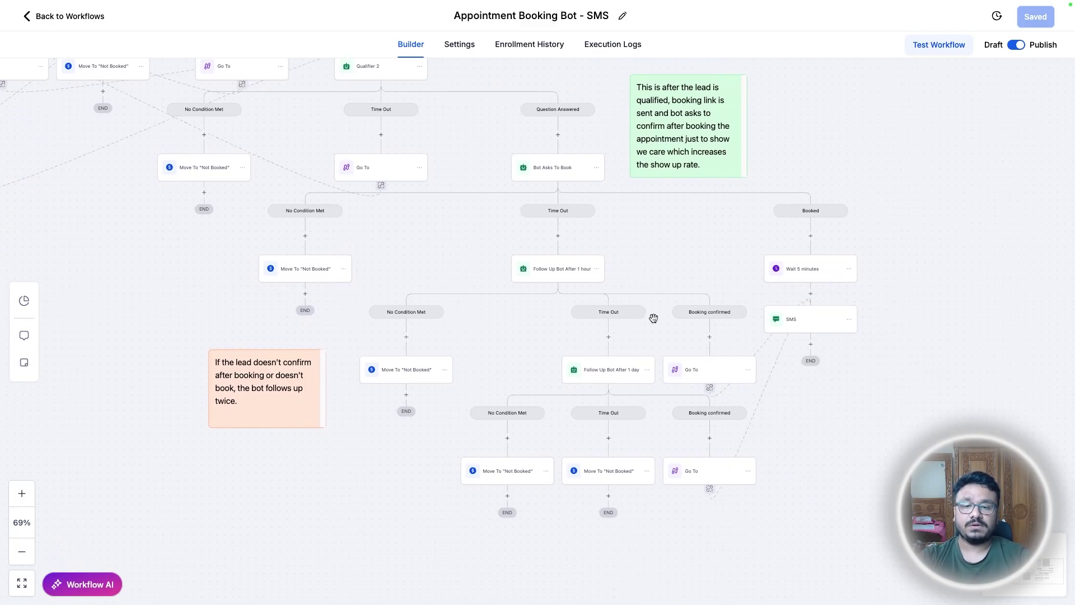
{"action": "left_click_drag", "start_coordinate": [662, 335], "coordinate": [660, 306]}
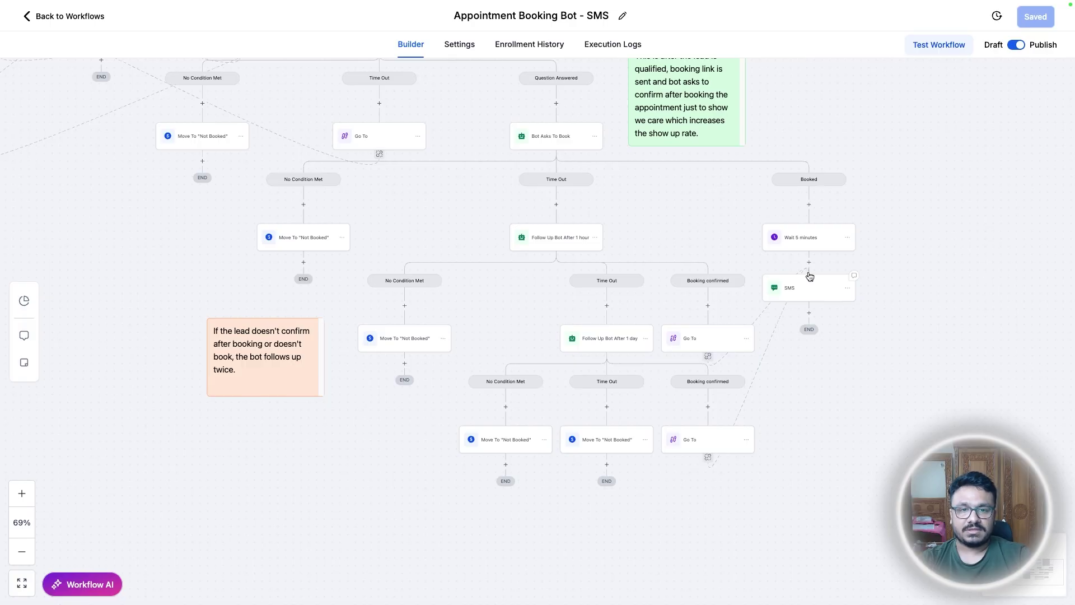
{"action": "left_click", "coordinate": [800, 289]}
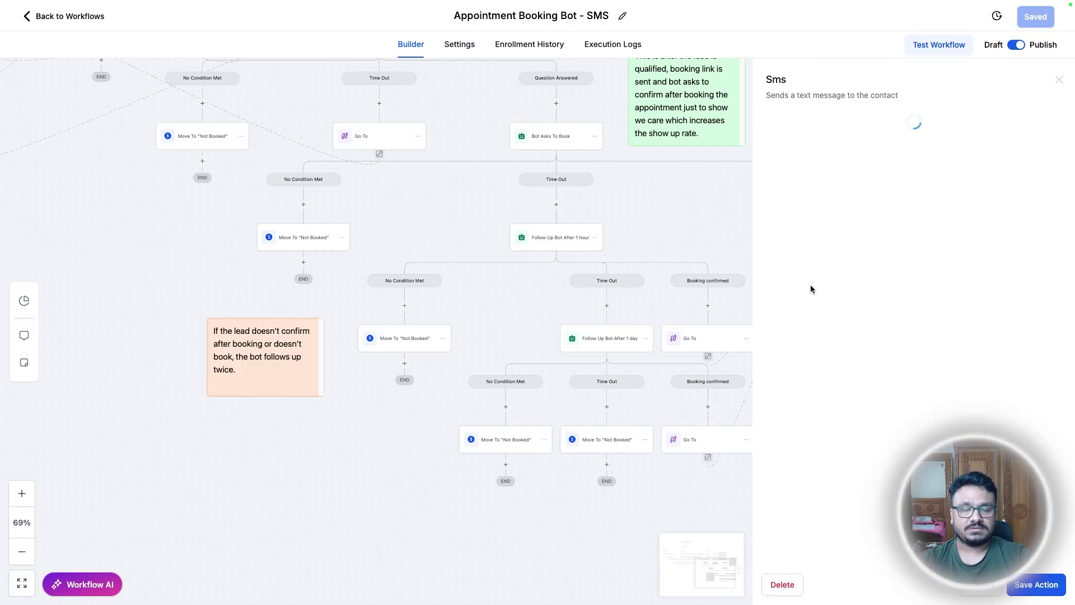
{"action": "left_click", "coordinate": [1052, 80]}
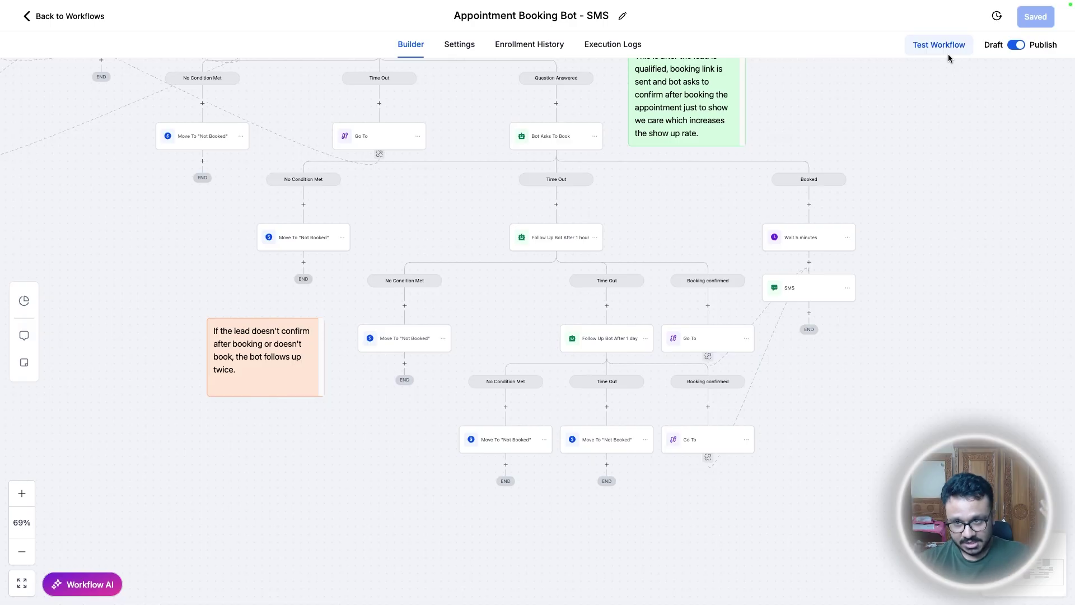
- View the whole workflow at 48% zoom and compare the Bot Initiates and 1st Follow Up Bot question and time out settings
{"action": "left_click_drag", "start_coordinate": [691, 209], "coordinate": [844, 349]}
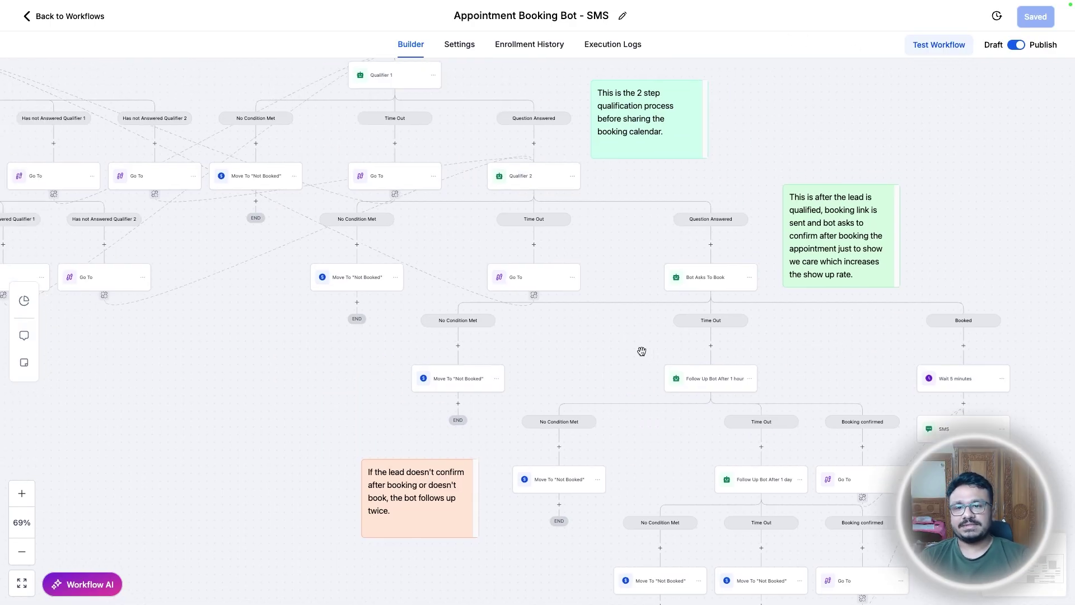
{"action": "left_click", "coordinate": [21, 551]}
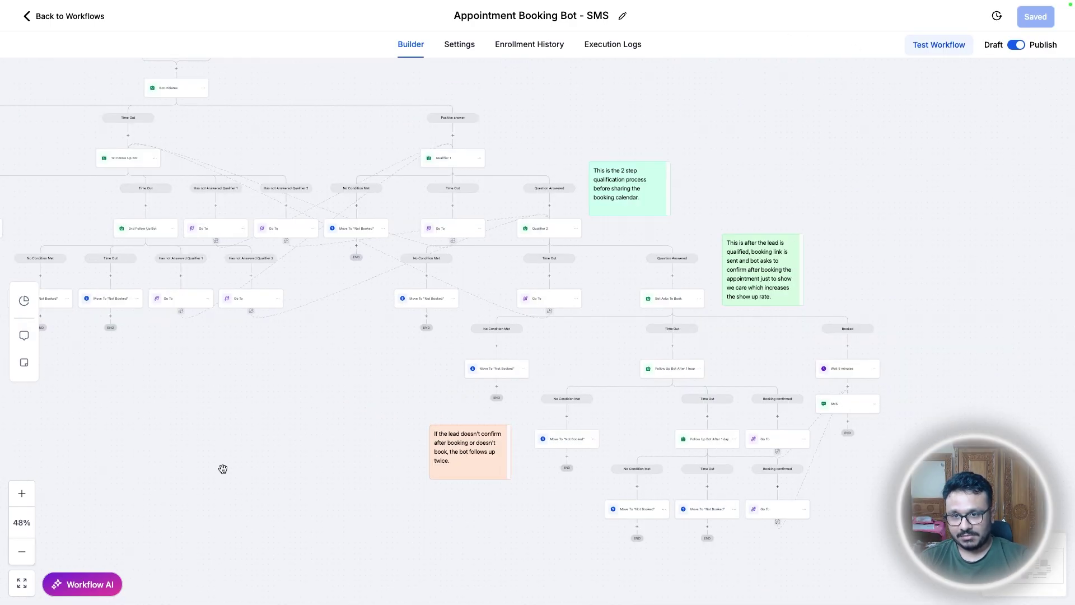
{"action": "left_click_drag", "start_coordinate": [223, 468], "coordinate": [407, 504]}
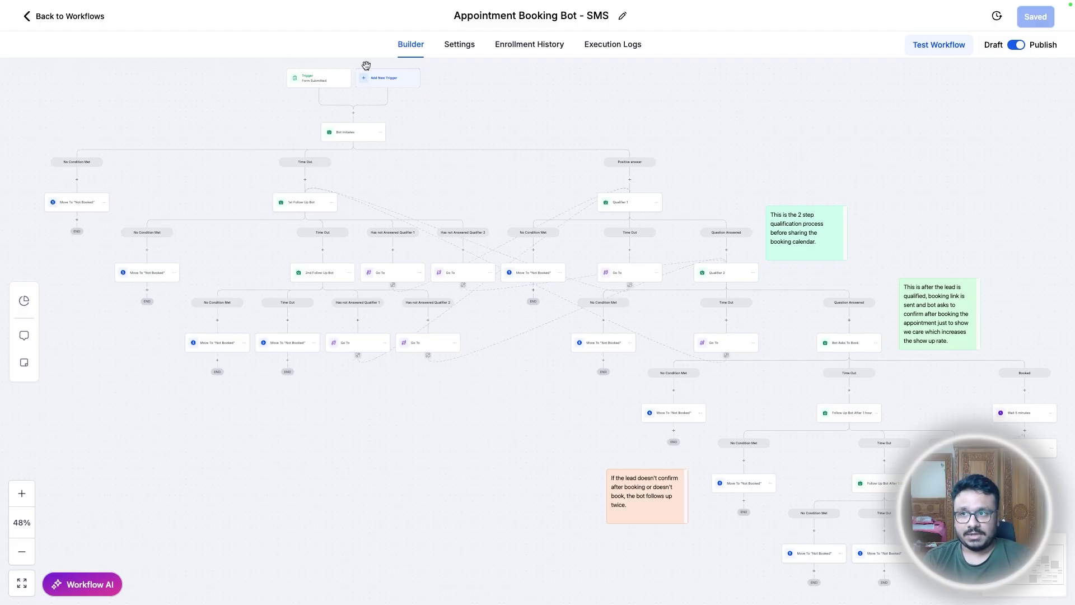
{"action": "left_click_drag", "start_coordinate": [277, 87], "coordinate": [316, 113]}
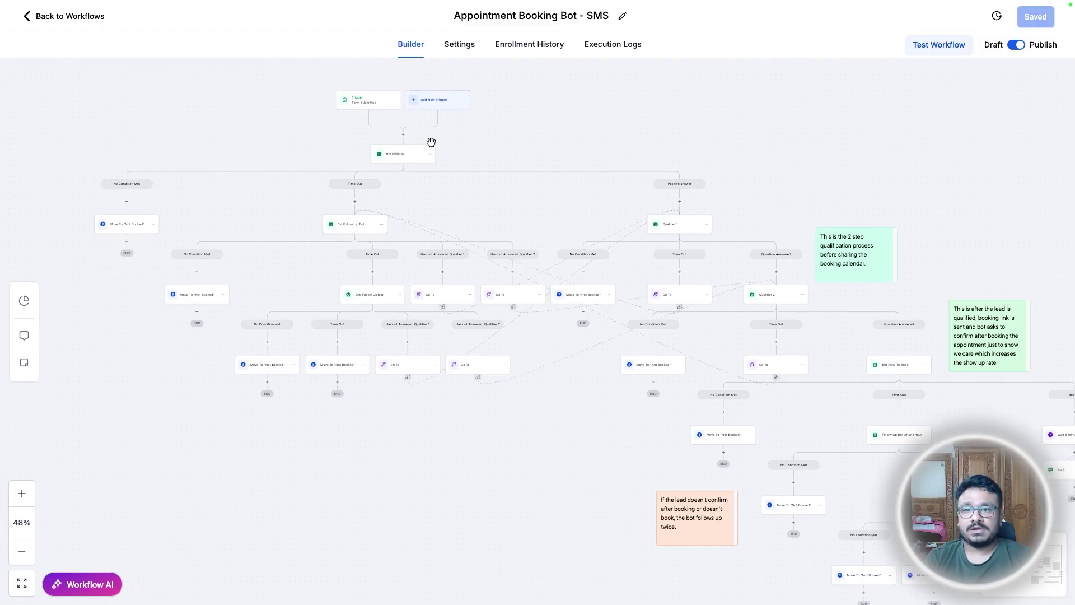
{"action": "left_click", "coordinate": [398, 158]}
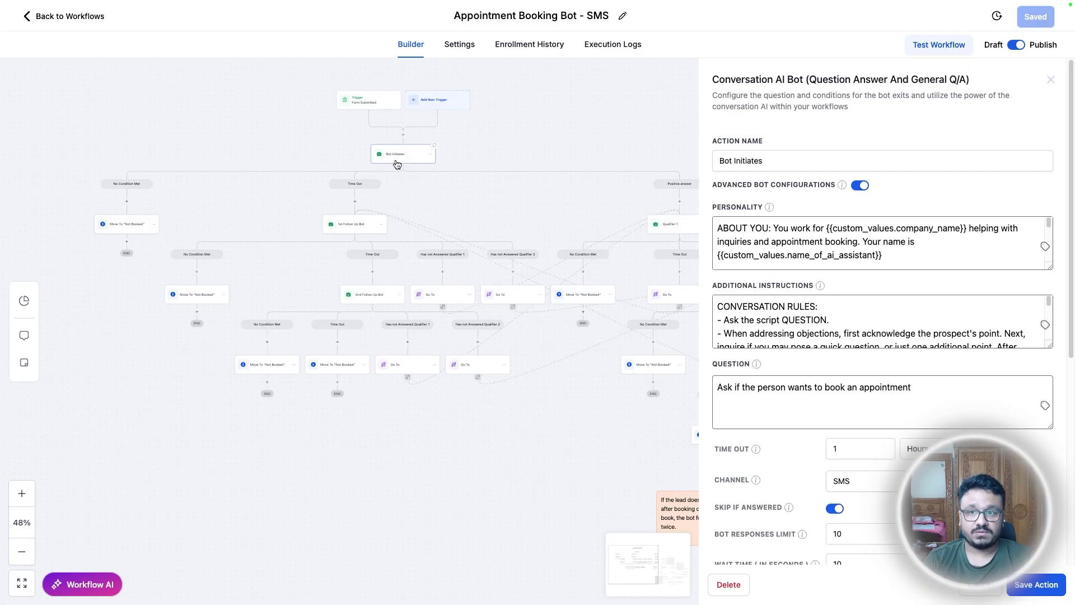
{"action": "left_click", "coordinate": [357, 228]}
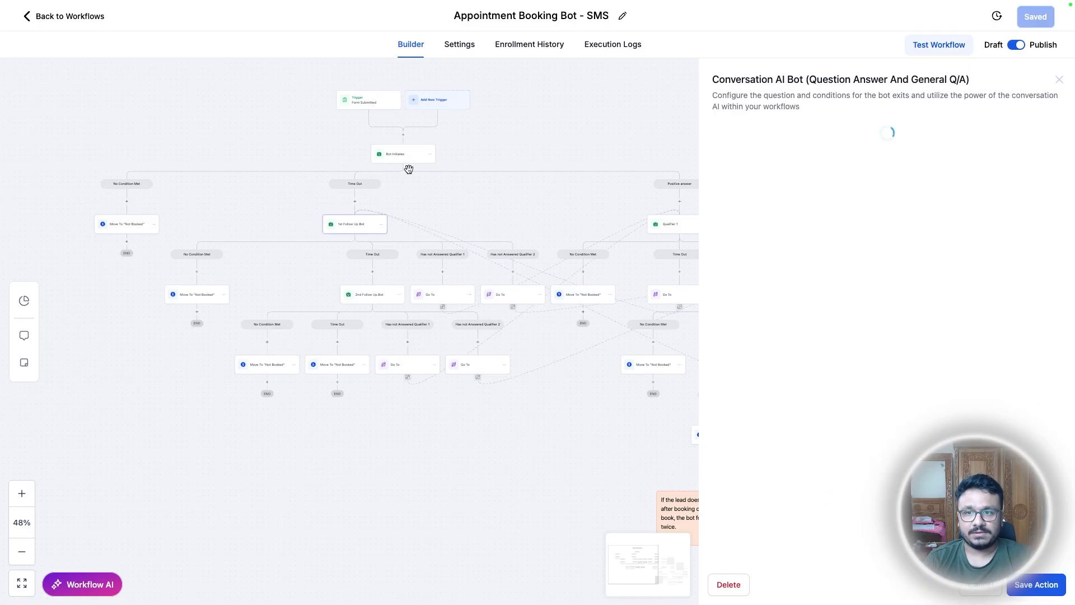
{"action": "left_click", "coordinate": [417, 154]}
{"action": "left_click", "coordinate": [351, 226]}
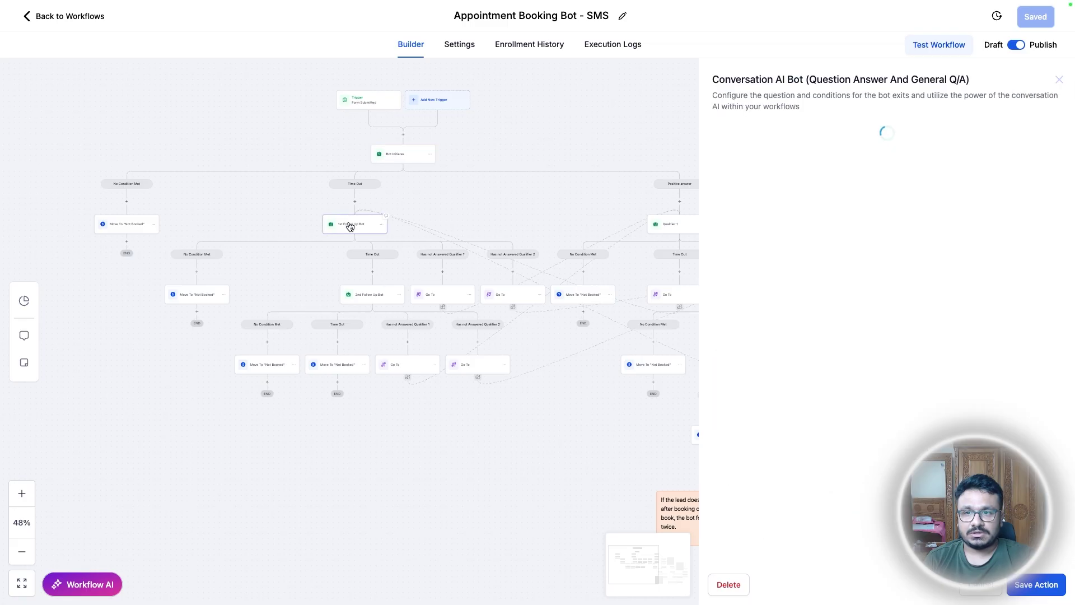
{"action": "scroll", "coordinate": [853, 371], "scroll_direction": "down", "scroll_amount": 2}
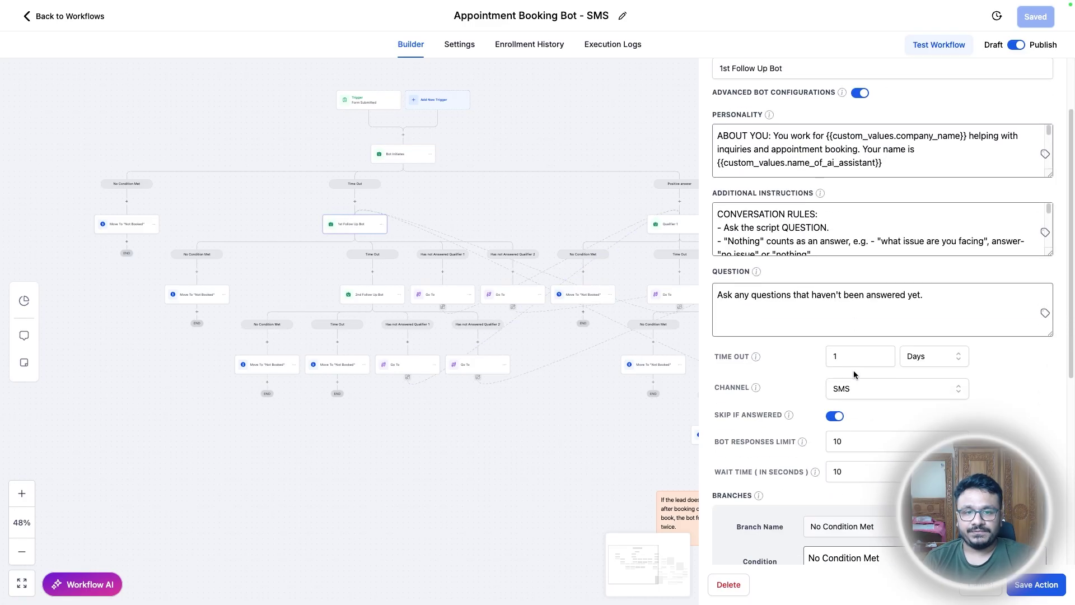
- Leave the SMS bot and open the "1. Did Not Book Through Bot >> Follow Up" workflow from the 2. Nurture Sequence folder
{"action": "left_click", "coordinate": [82, 19]}
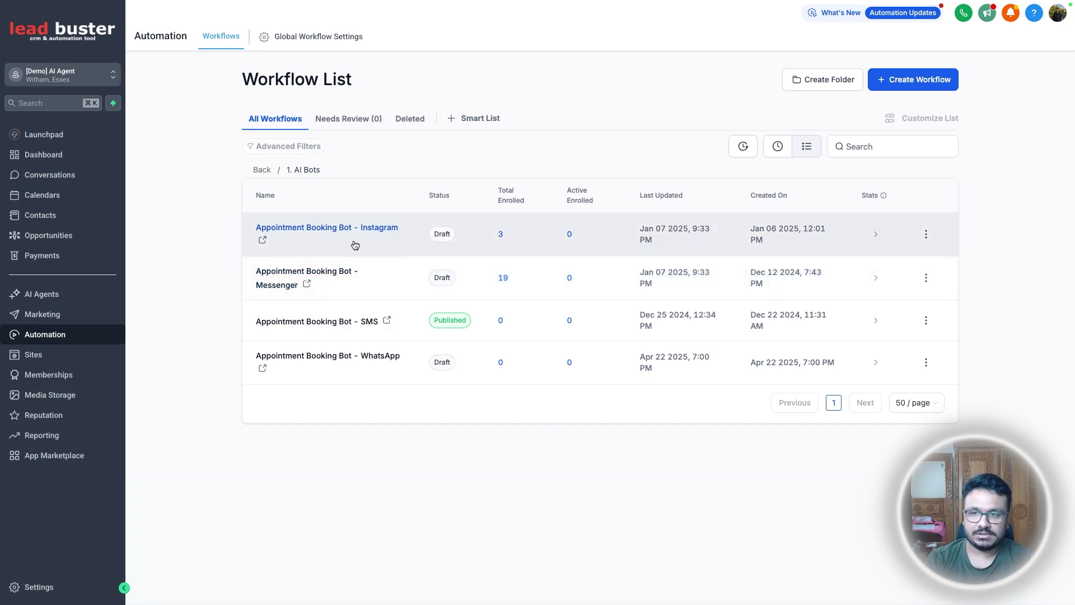
{"action": "left_click", "coordinate": [261, 170]}
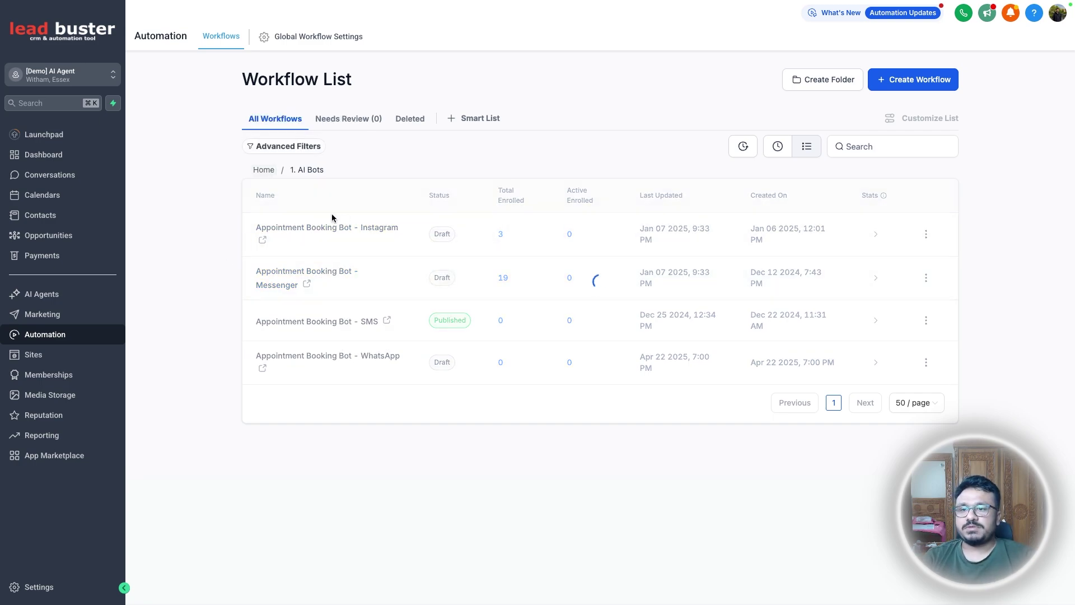
{"action": "left_click", "coordinate": [308, 274]}
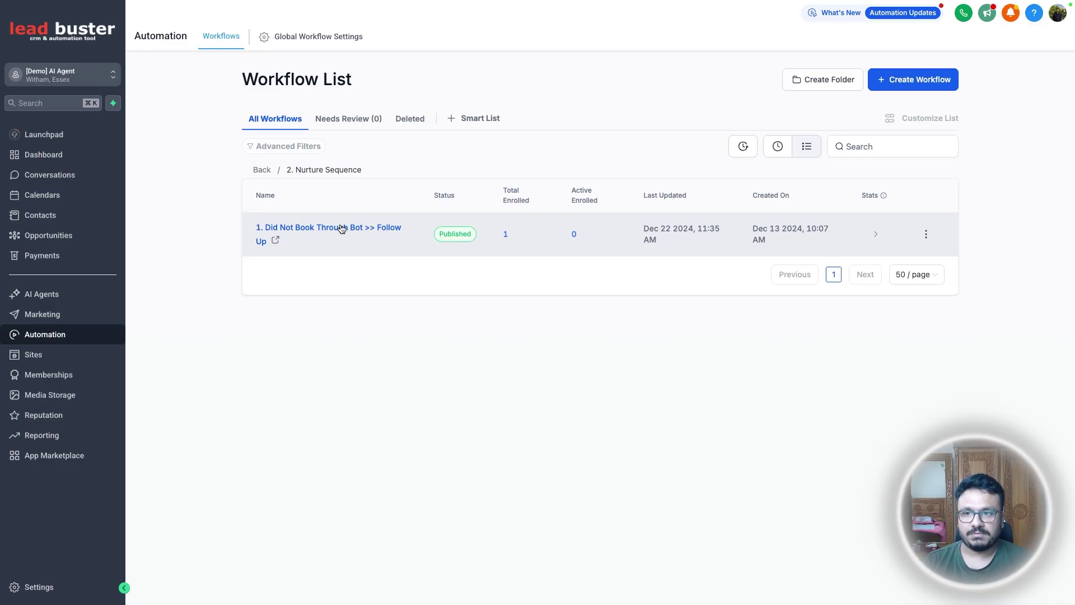
{"action": "left_click", "coordinate": [341, 227]}
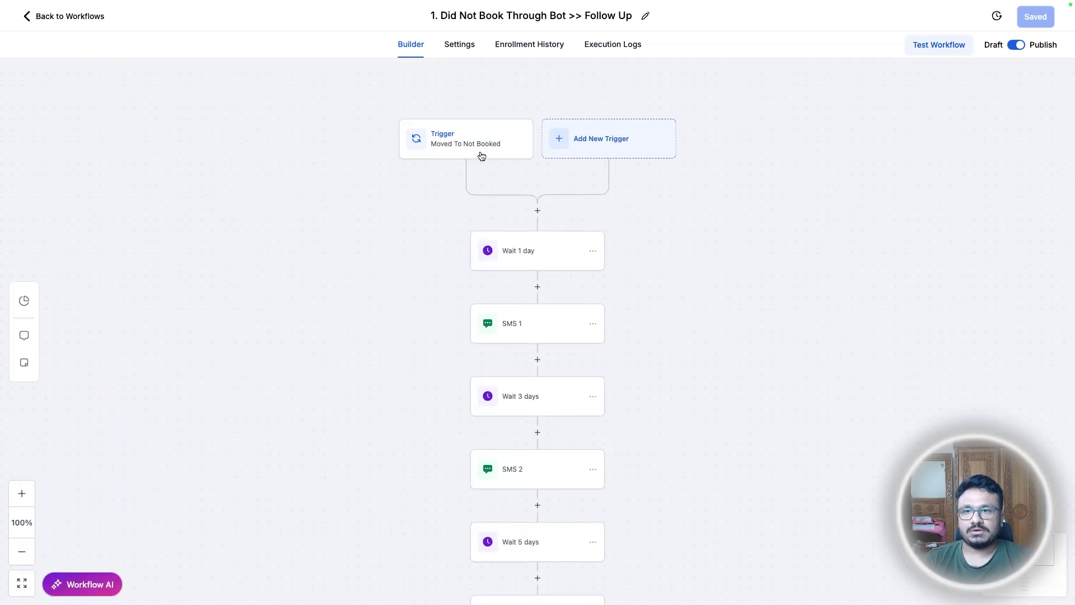
- Review the Moved To Not Booked trigger's filters and the wait and SMS sequence to its end, and return to the workflow list
{"action": "left_click", "coordinate": [481, 156]}
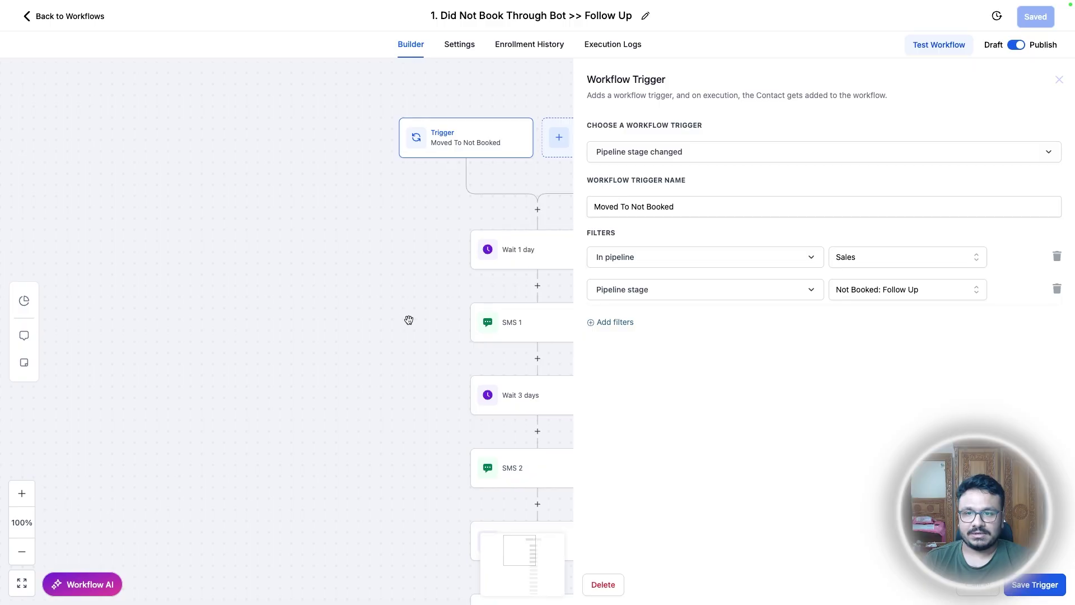
{"action": "scroll", "coordinate": [409, 320], "scroll_direction": "down", "scroll_amount": 10}
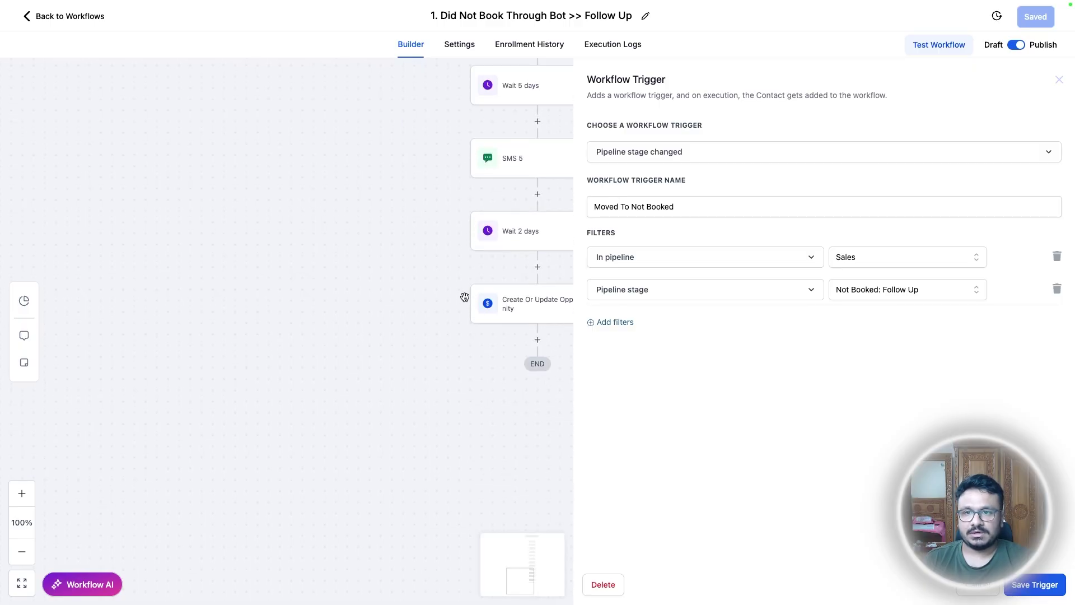
{"action": "scroll", "coordinate": [509, 239], "scroll_direction": "up", "scroll_amount": 10}
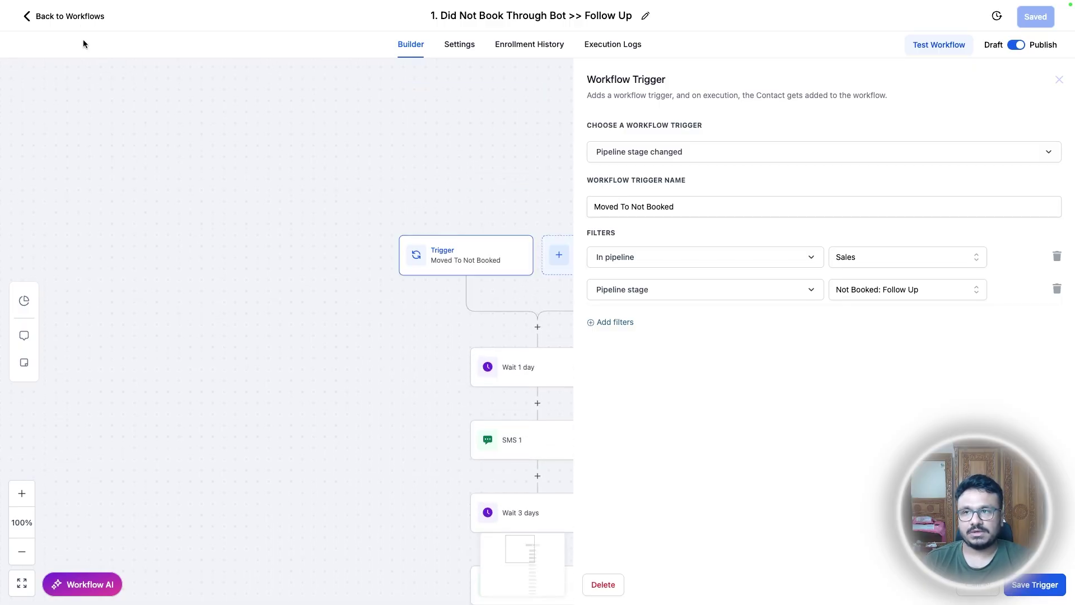
{"action": "left_click", "coordinate": [82, 17]}
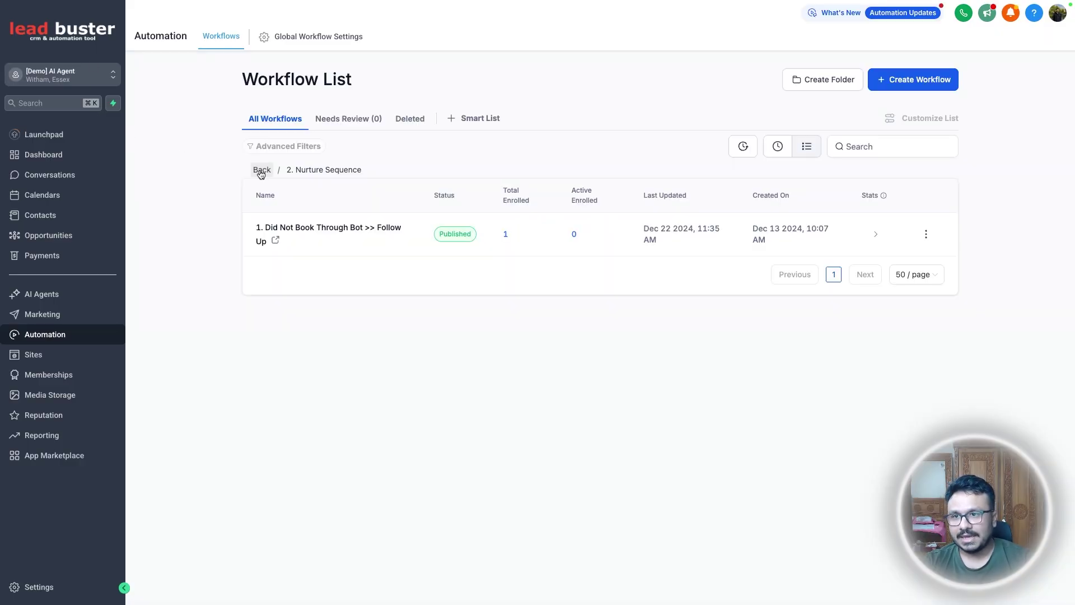
- Open the "1. Appointment Confirmation + Reminder" workflow from the 3. Appointment Confirmation & Reminders folder
{"action": "left_click", "coordinate": [261, 170]}
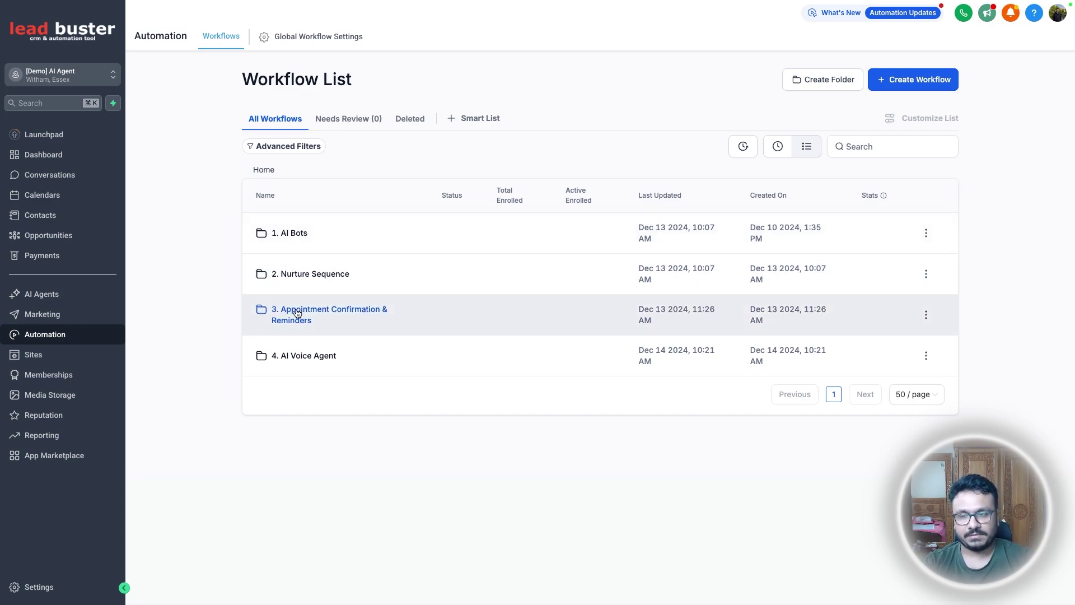
{"action": "left_click", "coordinate": [297, 313]}
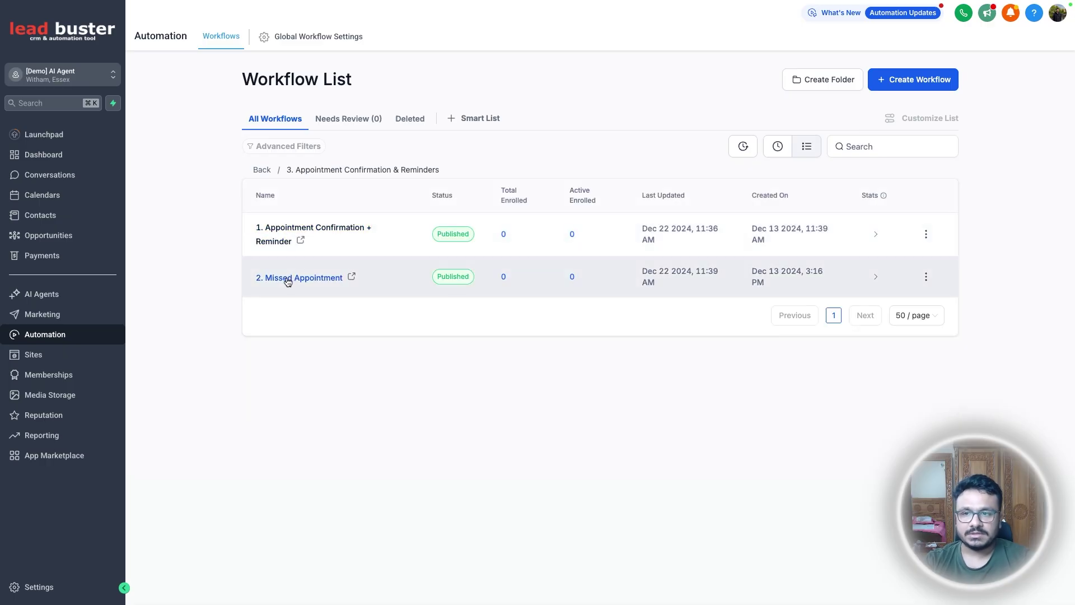
{"action": "left_click", "coordinate": [344, 230]}
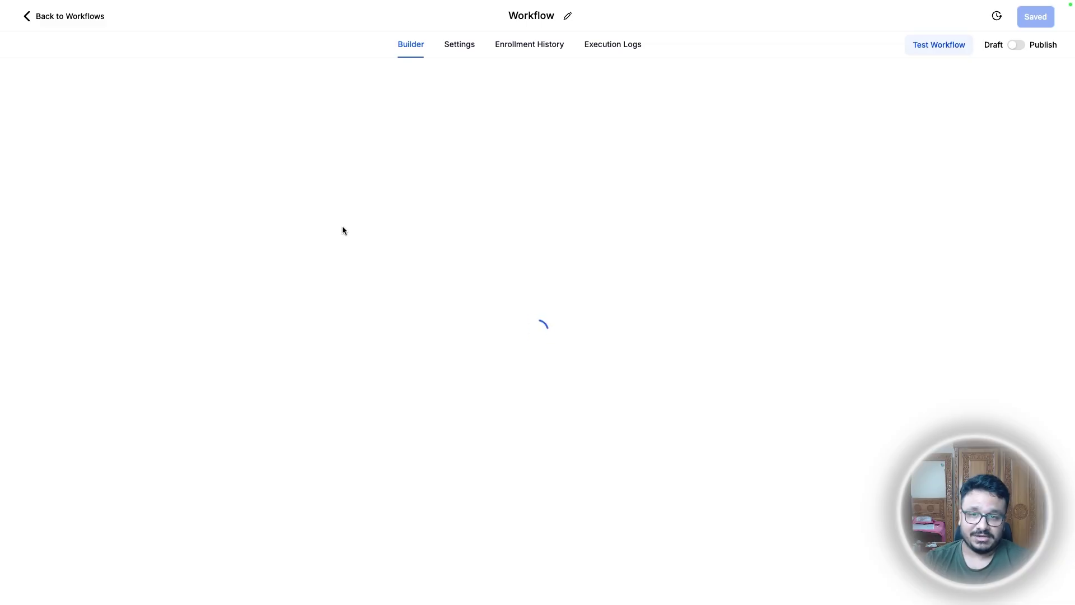
- Review the confirmation workflow's trigger, tag, opportunity, email and reminder wait actions, and return to the top-level workflow folders
{"action": "scroll", "coordinate": [463, 247], "scroll_direction": "down", "scroll_amount": 4}
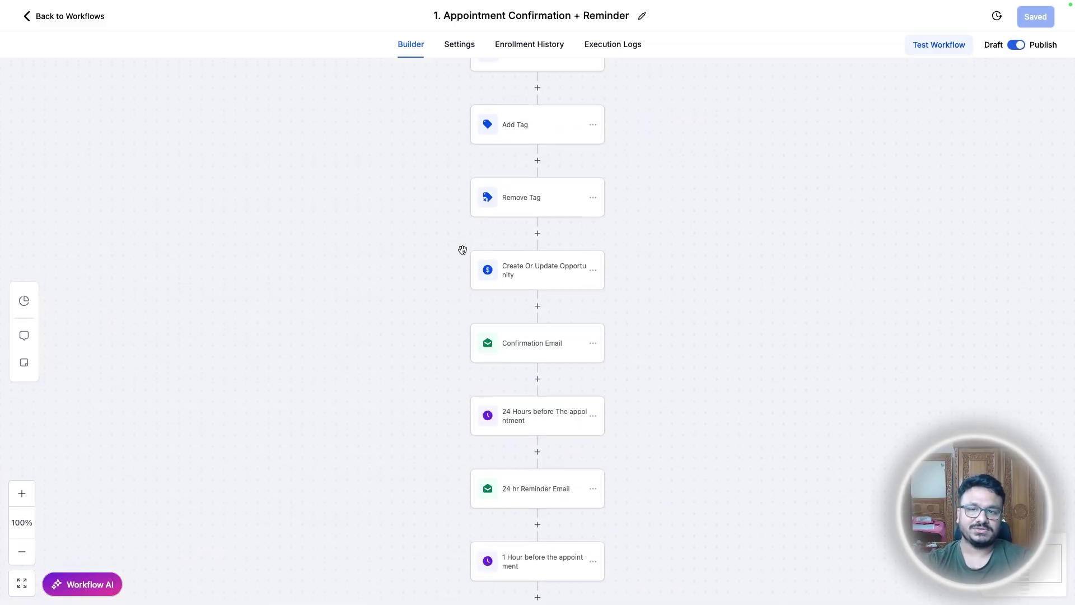
{"action": "scroll", "coordinate": [464, 248], "scroll_direction": "down", "scroll_amount": 5}
{"action": "scroll", "coordinate": [466, 247], "scroll_direction": "up", "scroll_amount": 8}
{"action": "scroll", "coordinate": [466, 250], "scroll_direction": "down", "scroll_amount": 3}
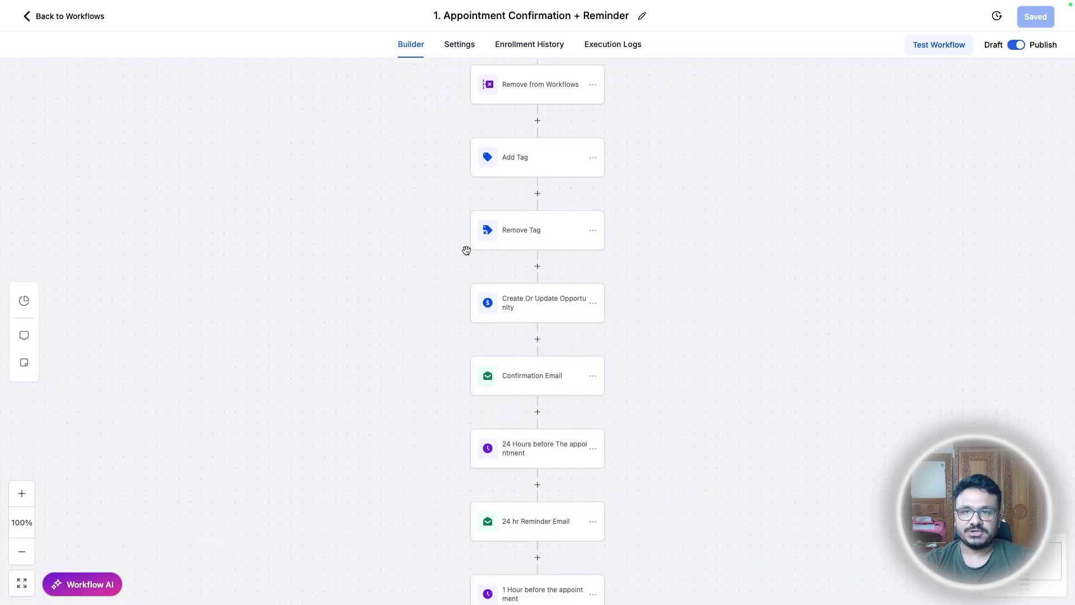
{"action": "scroll", "coordinate": [466, 250], "scroll_direction": "up", "scroll_amount": 2}
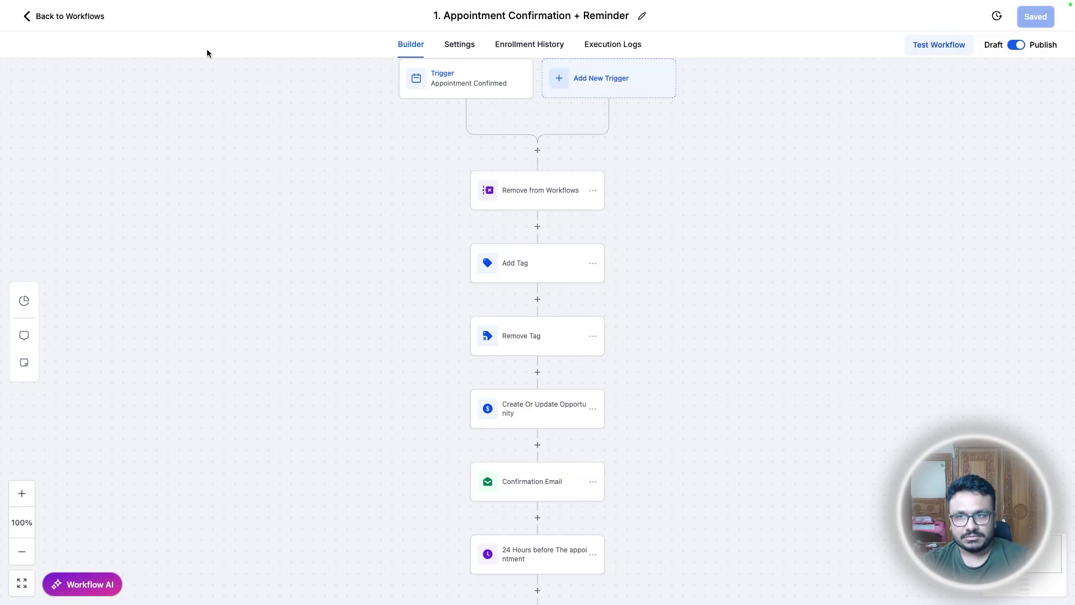
{"action": "left_click", "coordinate": [92, 17]}
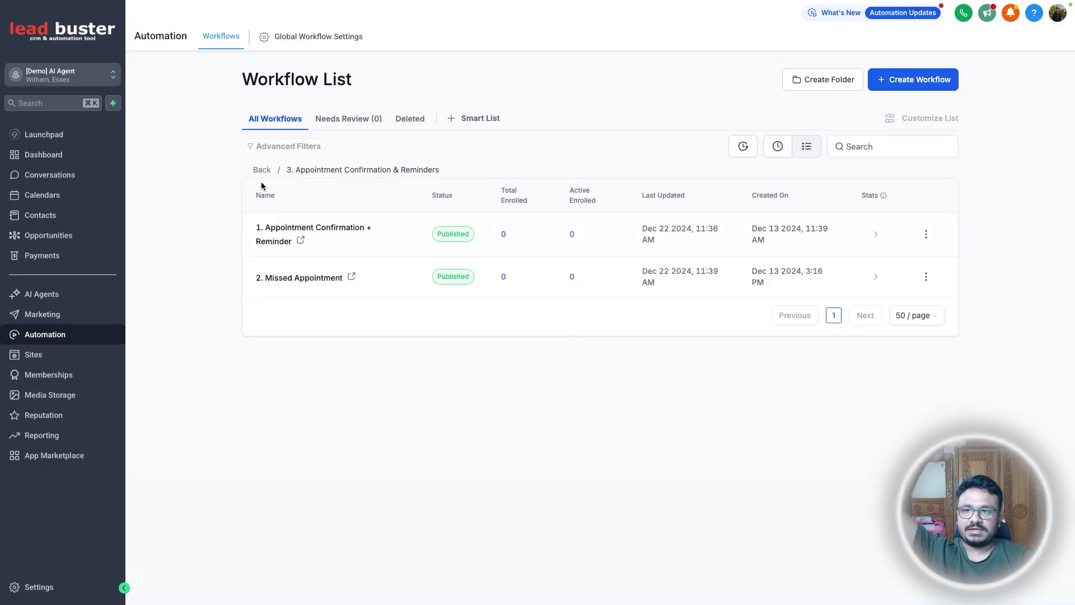
{"action": "left_click", "coordinate": [262, 170]}
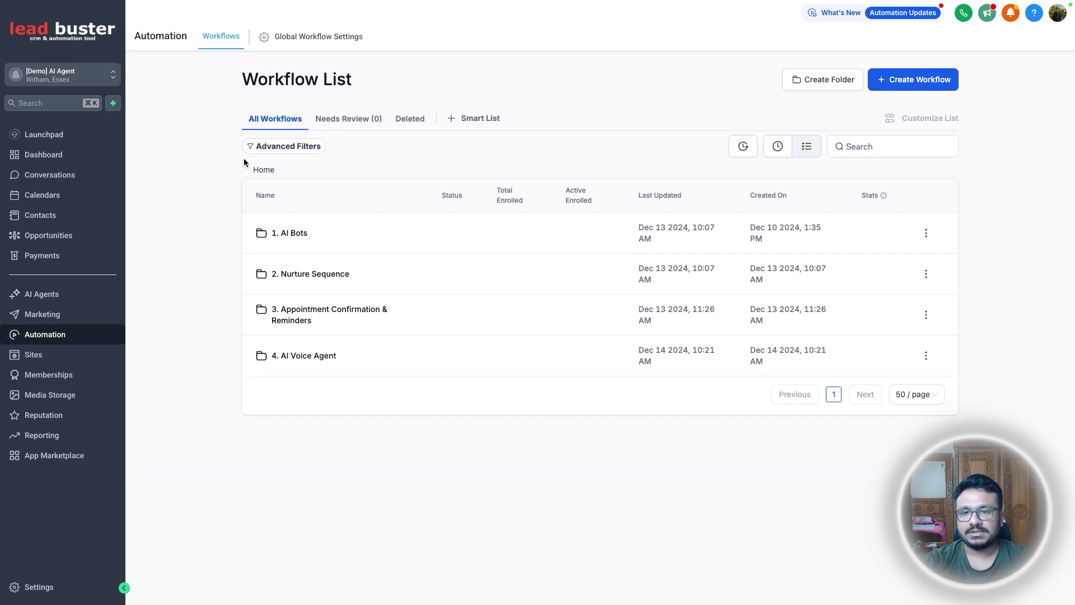
- Review the account's Custom Values in the settings, and return to the workflow list to open the 1. AI Bots folder
{"action": "left_click", "coordinate": [39, 587]}
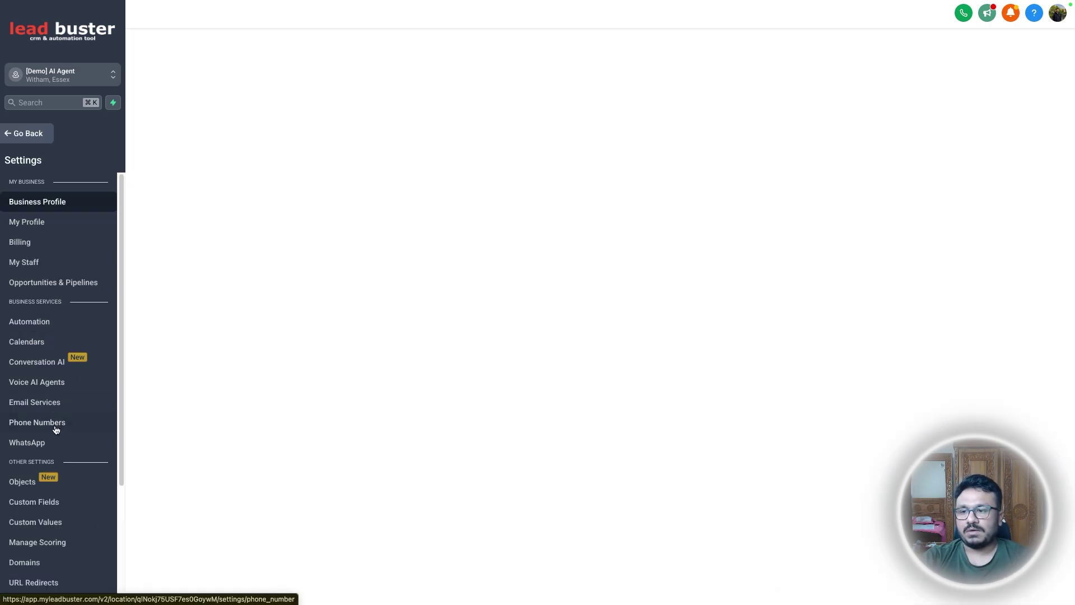
{"action": "left_click", "coordinate": [41, 530]}
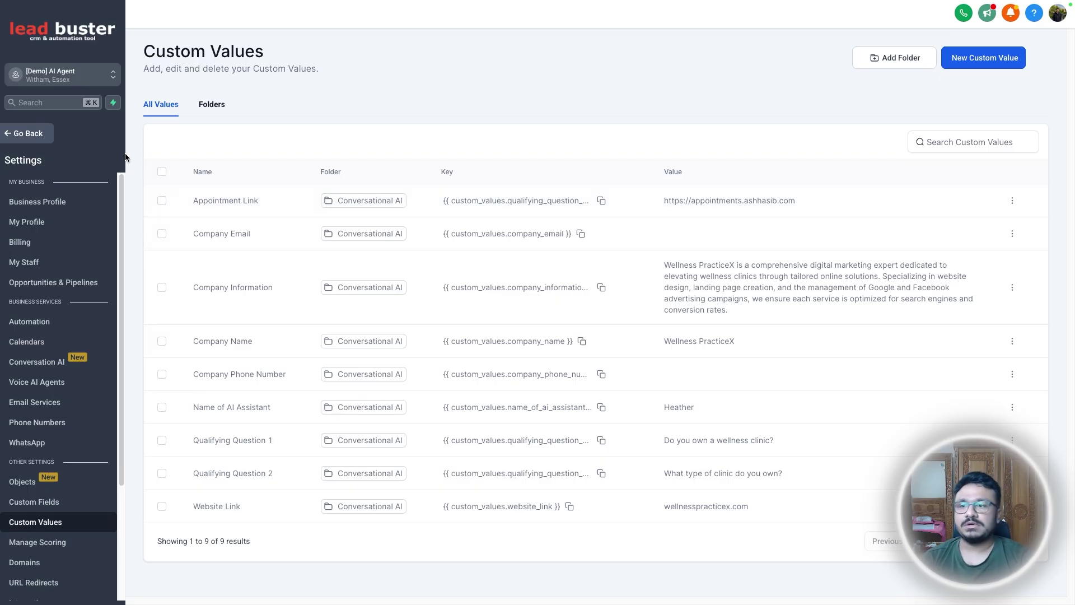
{"action": "left_click", "coordinate": [37, 136]}
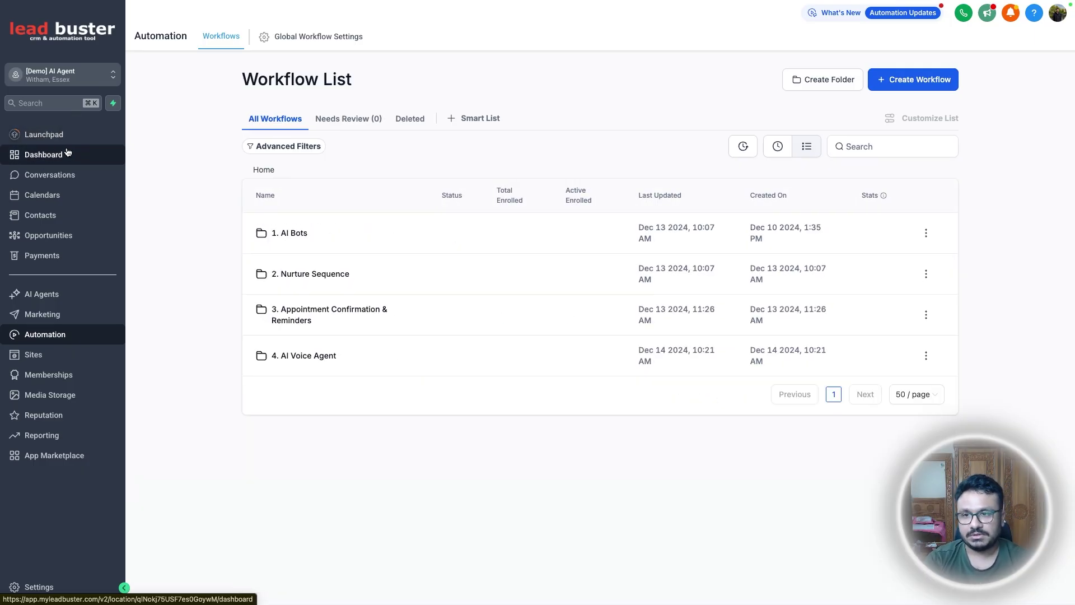
{"action": "left_click", "coordinate": [290, 233]}
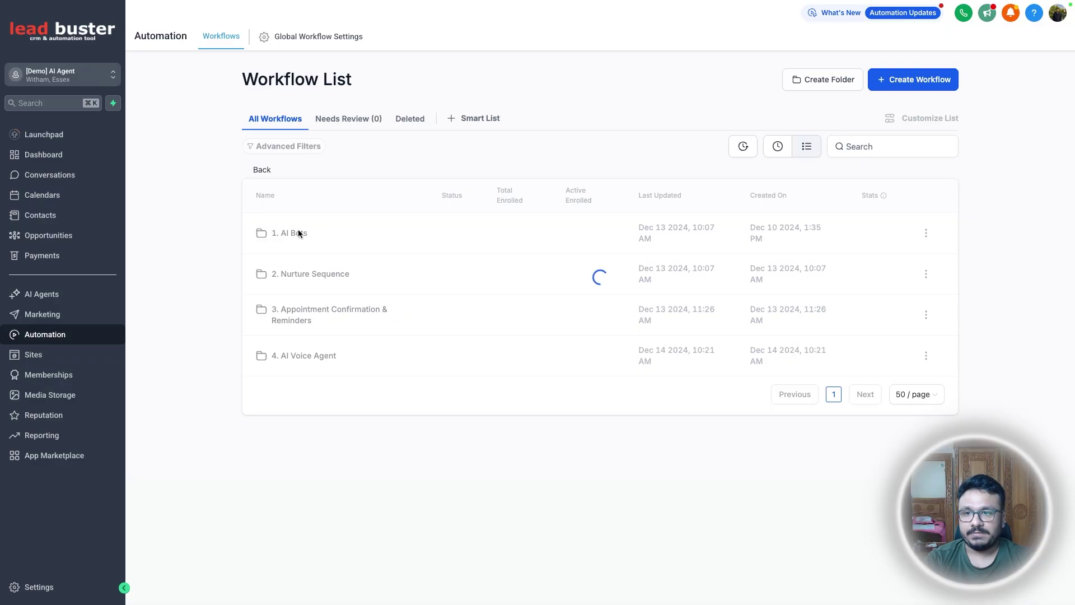